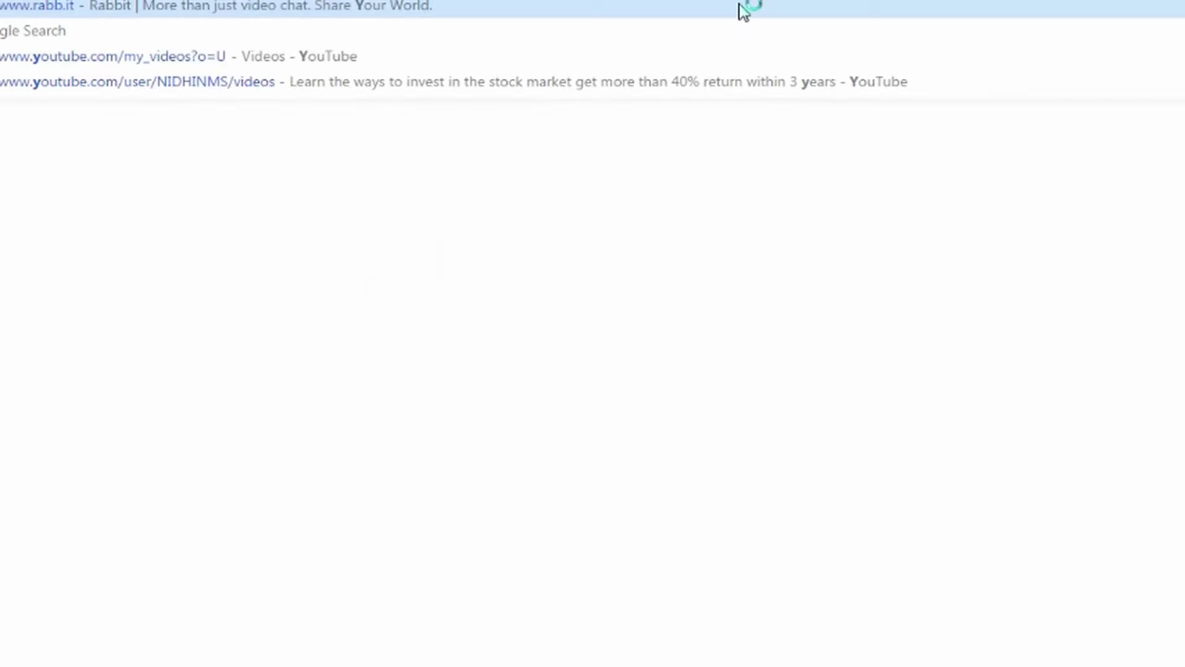
Step: Load the Yahoo Finance India homepage from the address bar suggestion
text(a)
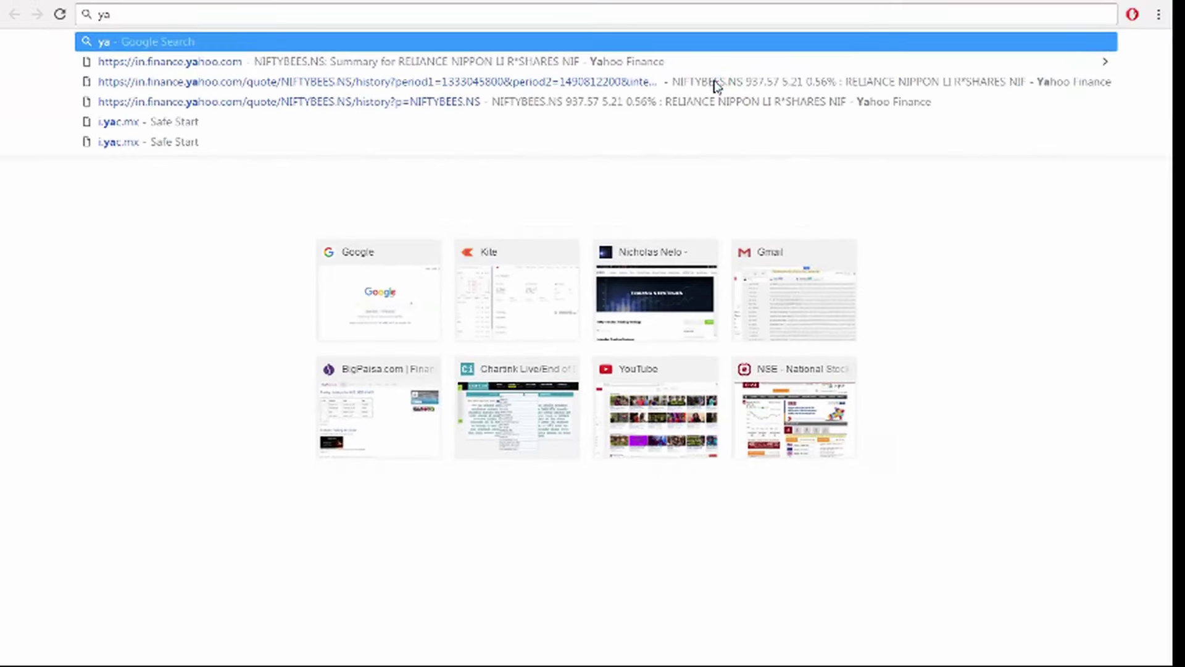
key(Down)
key(Return)
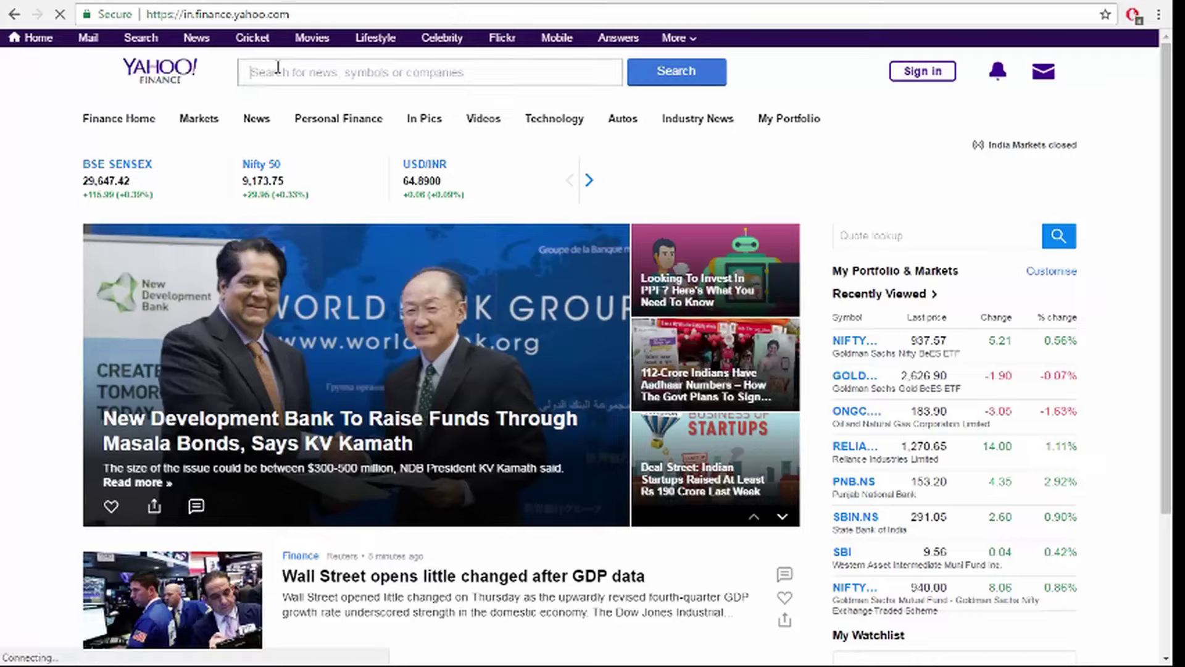
Step: Search for 'niftybees' and open the NIFTYBEES.NS Goldman Sachs Nifty BeES ETF quote page
click(267, 71)
text(nifty)
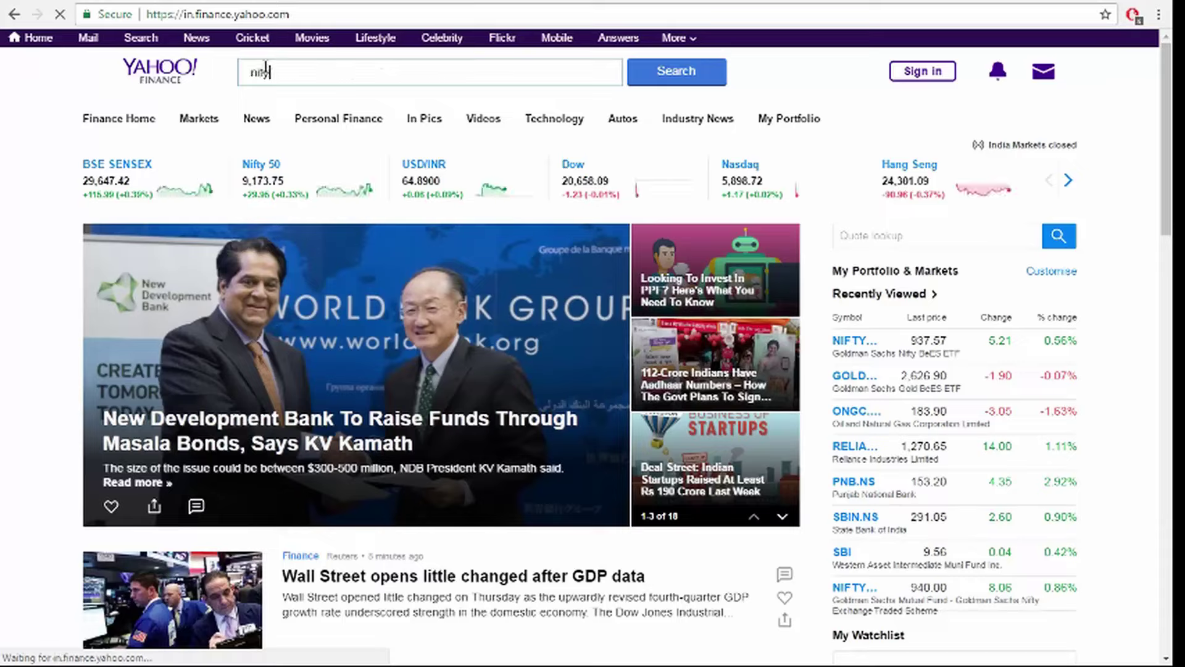
text(bees)
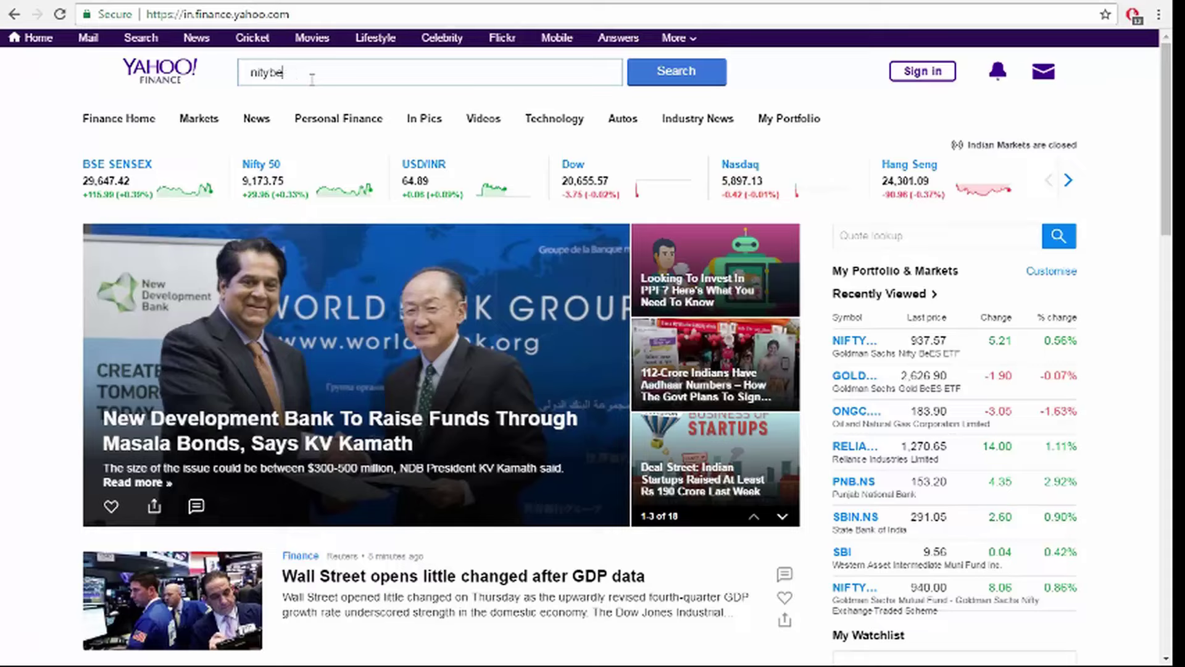
key(BackSpace)
key(BackSpace)
key(BackSpace)
key(BackSpace)
text(tybees)
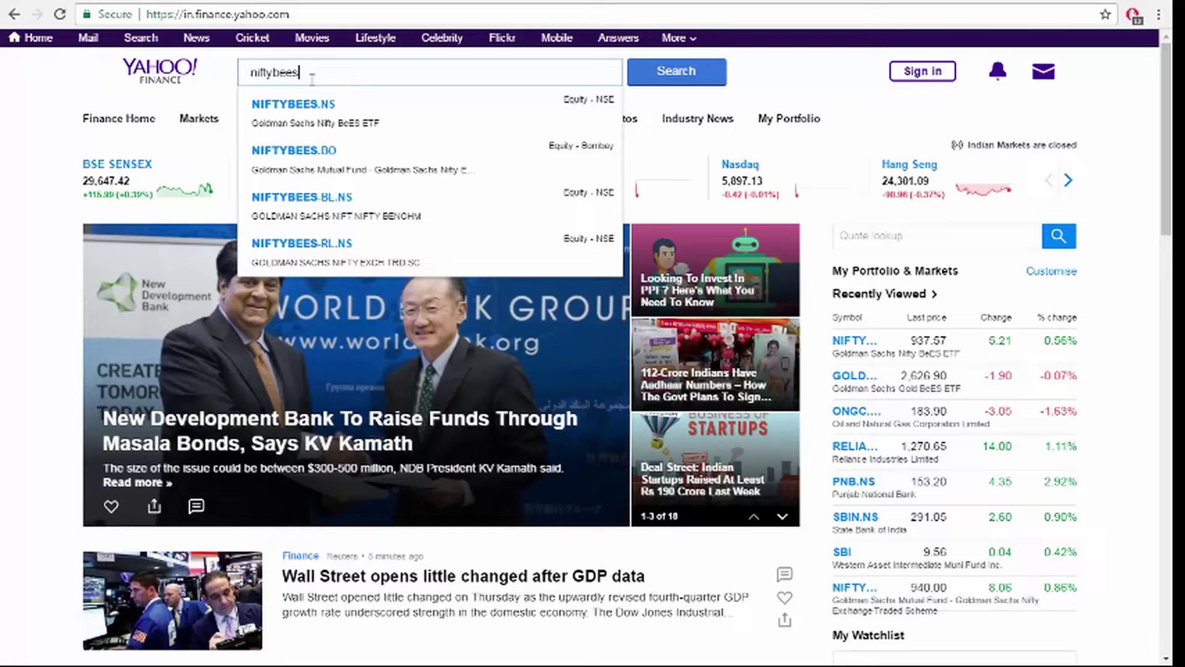
click(306, 116)
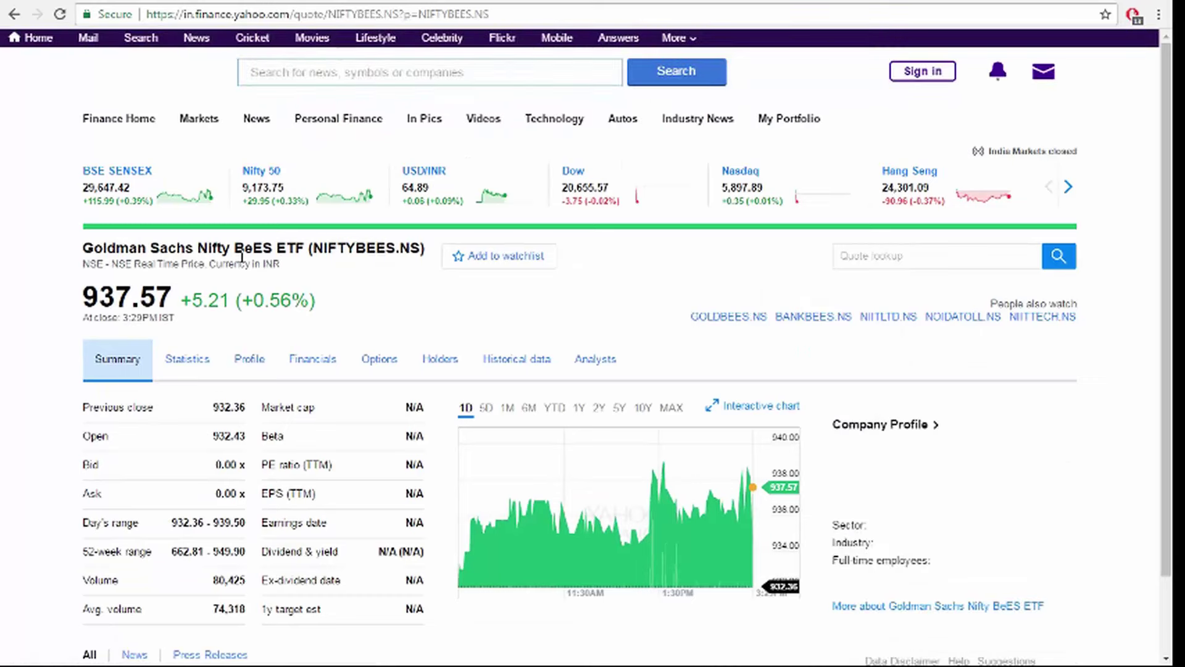
Step: Show the ETF's historical prices for a 5Y time period (30-Mar-2012 to 30-Mar-2017)
scroll(548, 280, down, 2)
click(510, 283)
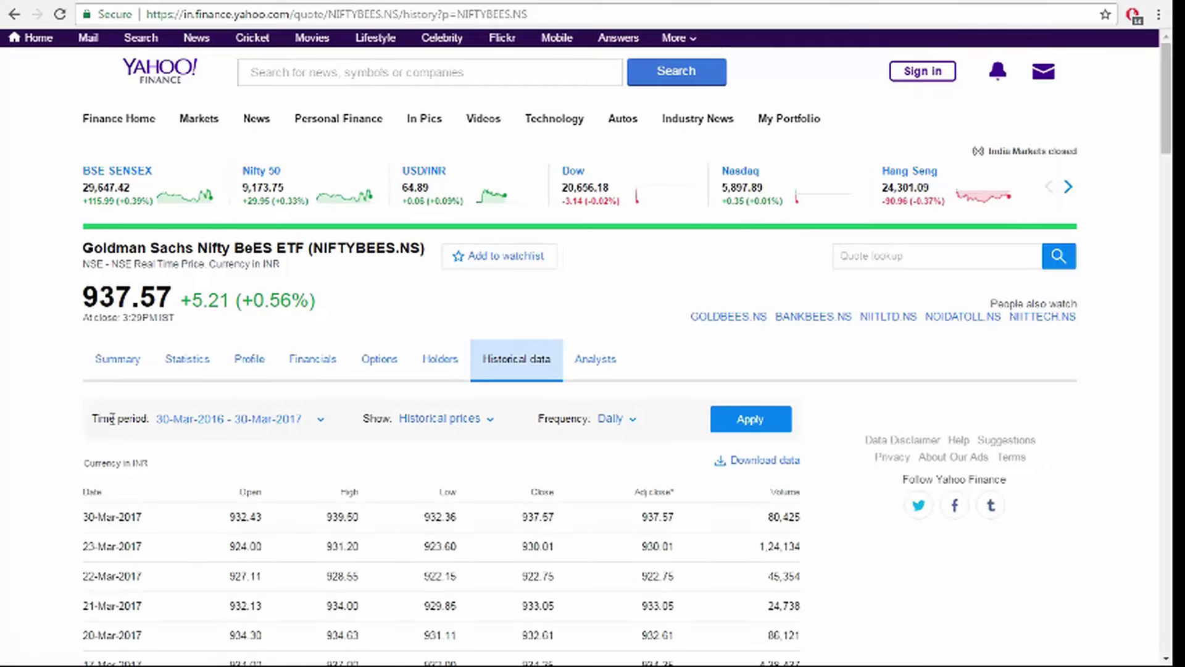
triple_click(100, 419)
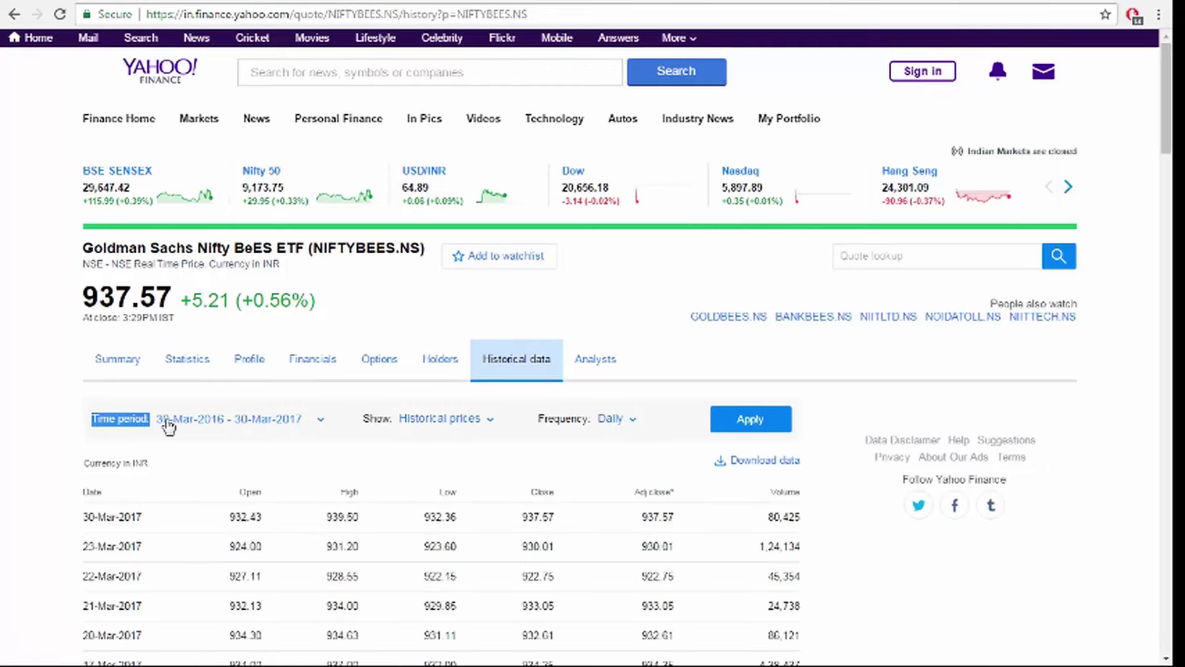
click(233, 418)
click(240, 479)
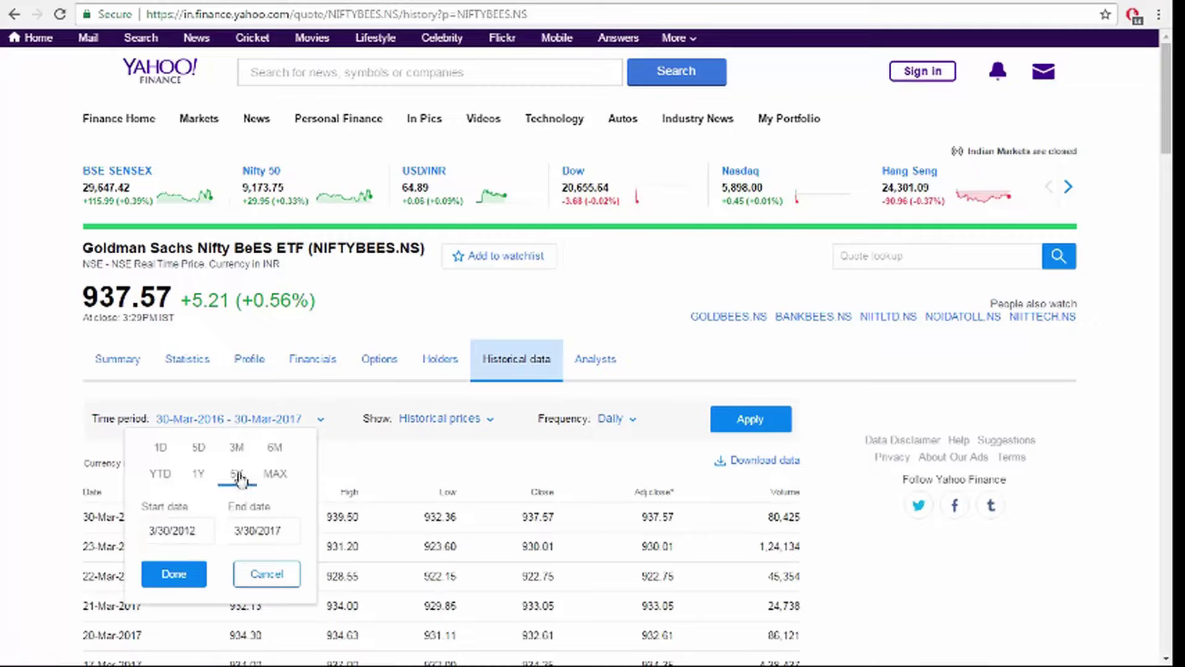
click(170, 576)
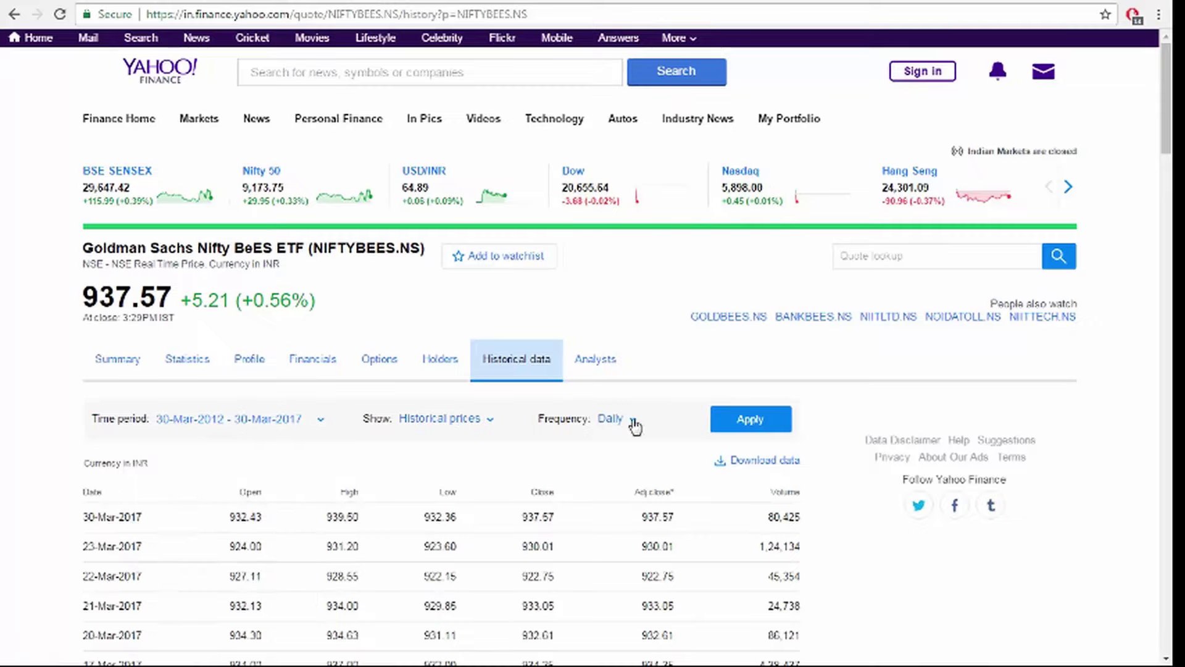
click(741, 422)
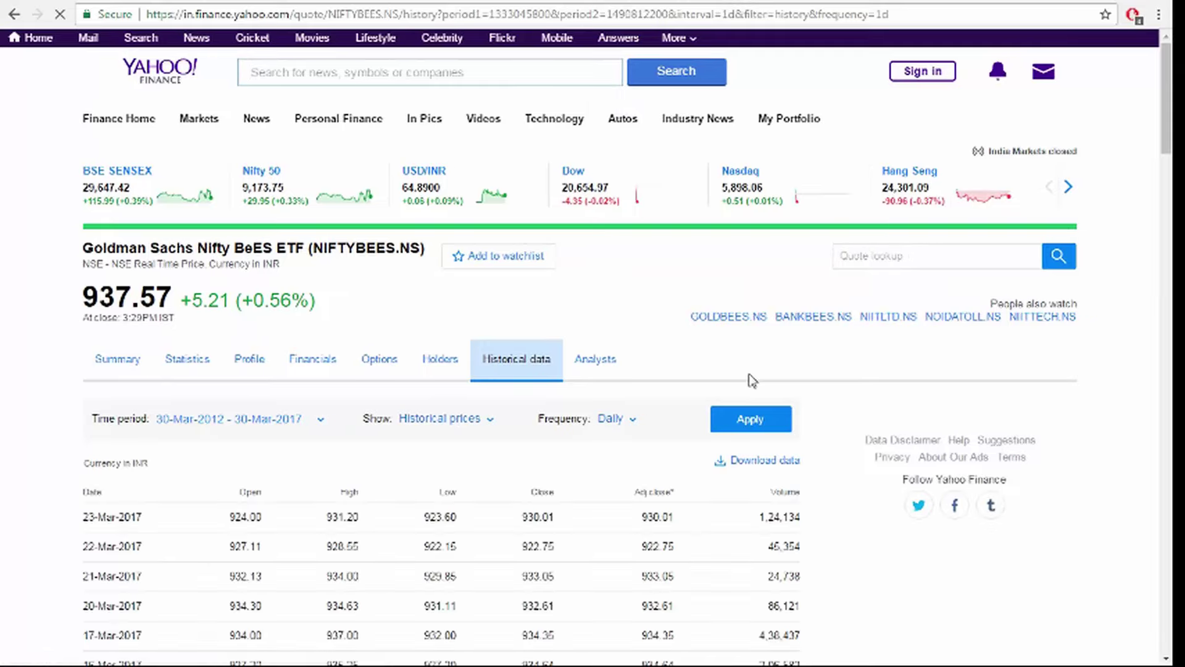
Step: Download the historical data, keep the CSV file, and open table (10).csv
scroll(741, 386, down, 3)
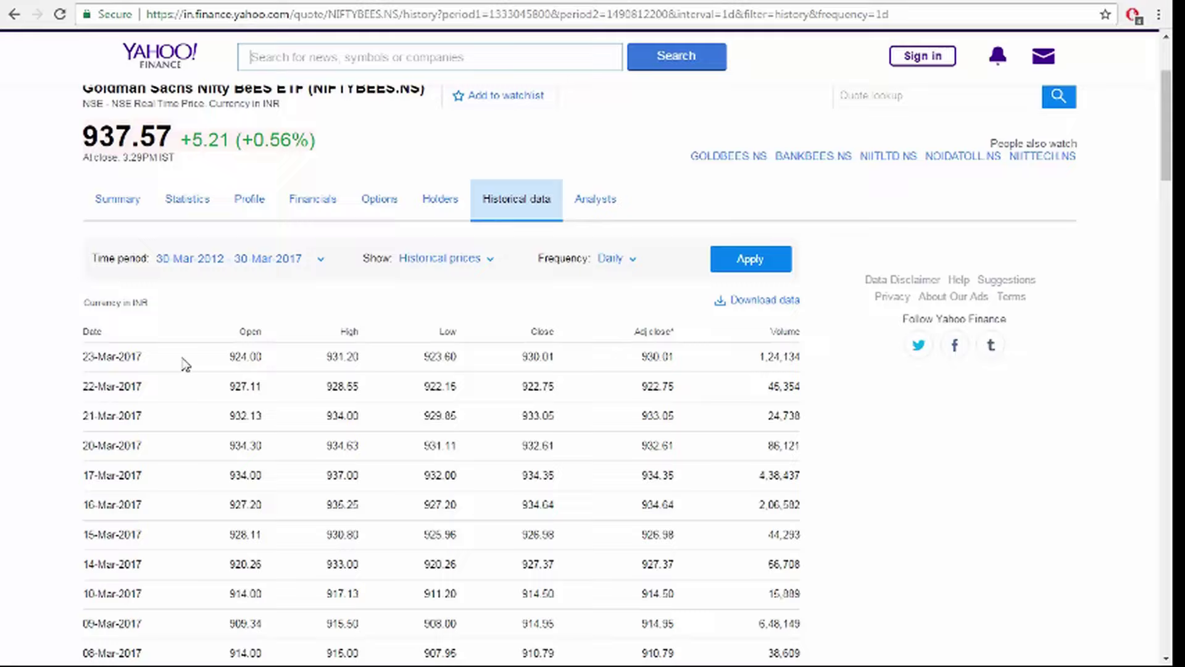
click(751, 301)
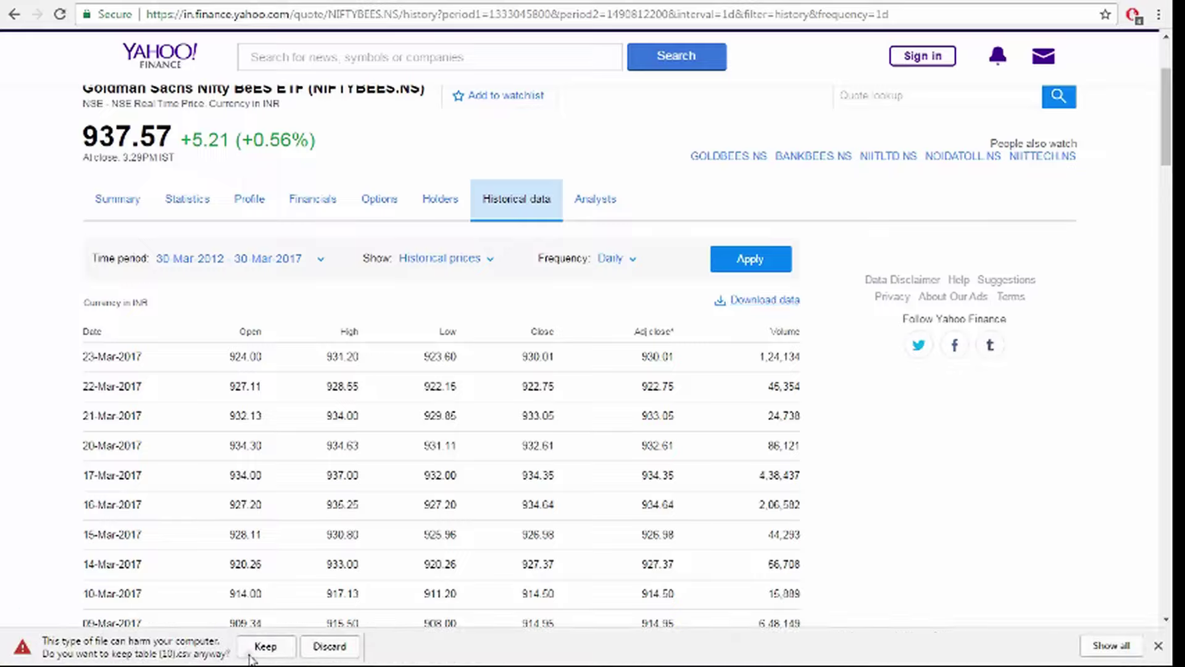
click(265, 646)
click(87, 648)
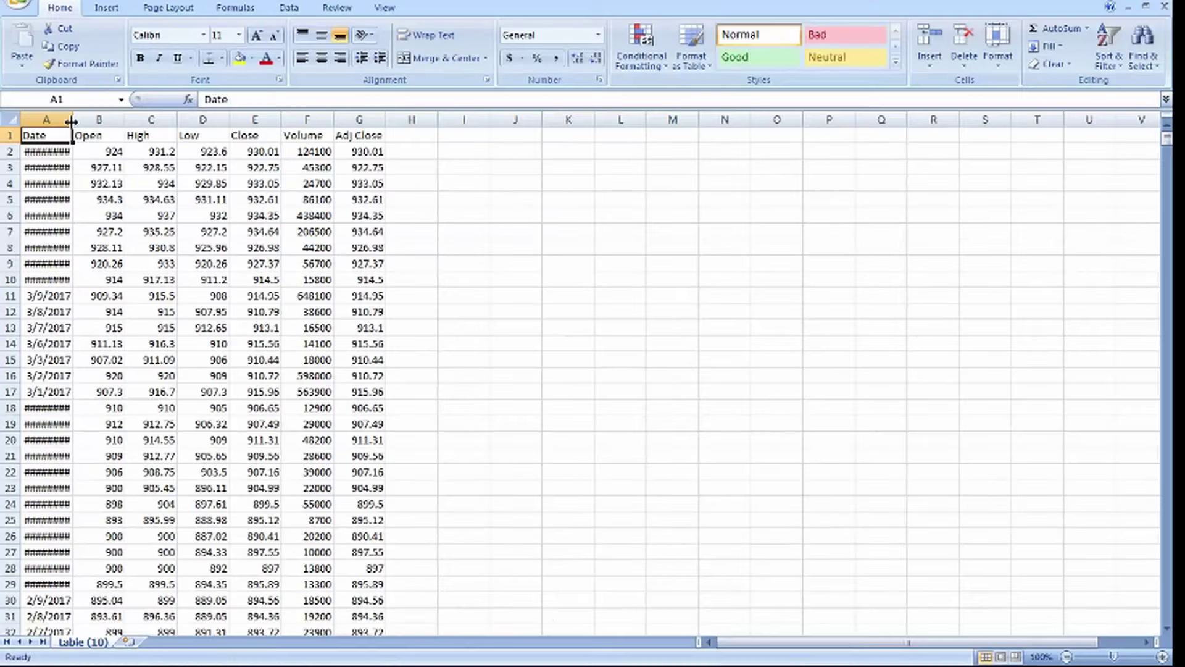
Step: Autofit column A so the full dates are visible
double_click(72, 121)
scroll(352, 265, down, 20)
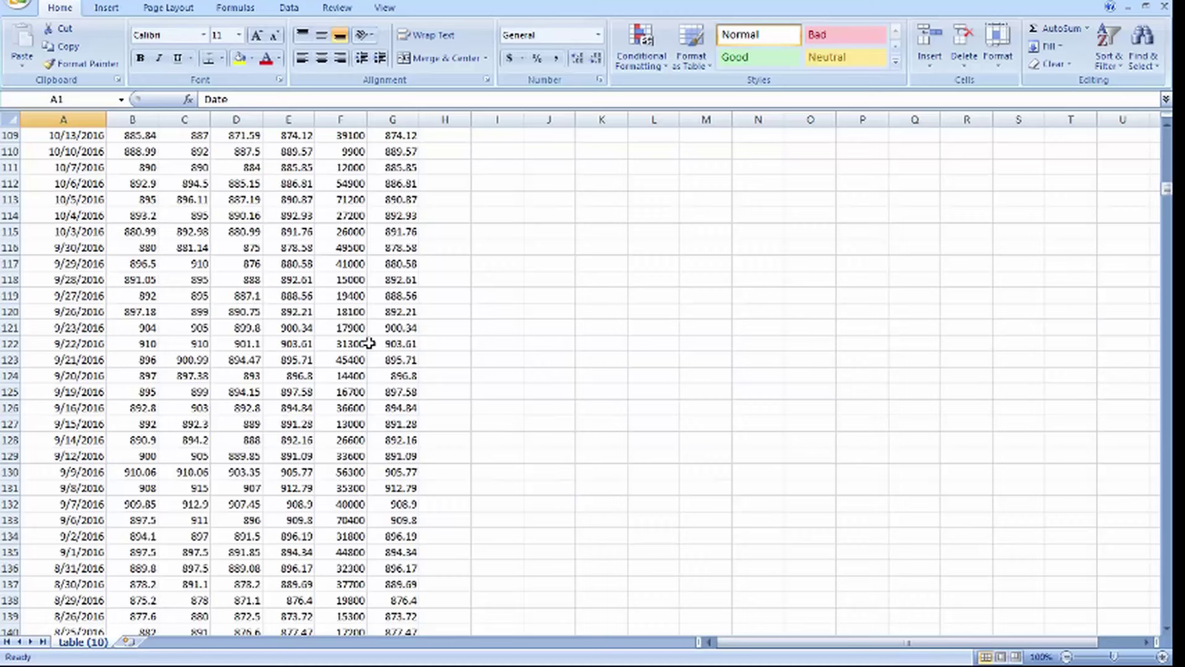
scroll(368, 343, down, 20)
drag(1167, 266, 1133, 142)
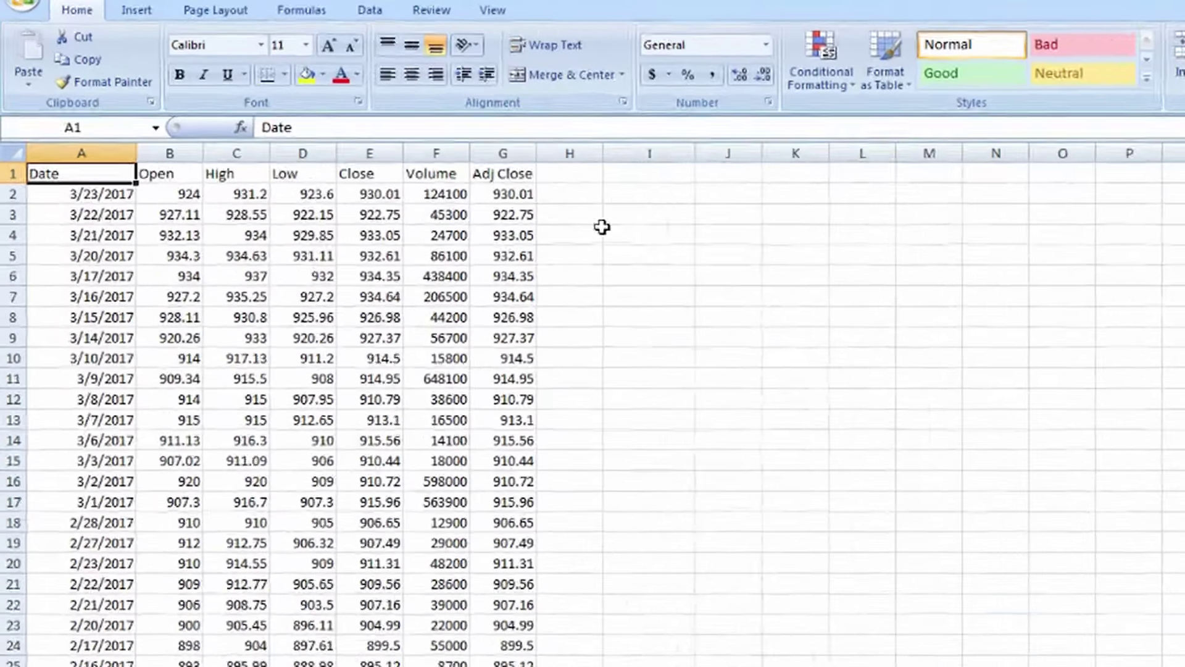
Step: Enter the formula =D2-D3 in I2 for the day-to-day Low difference
click(481, 152)
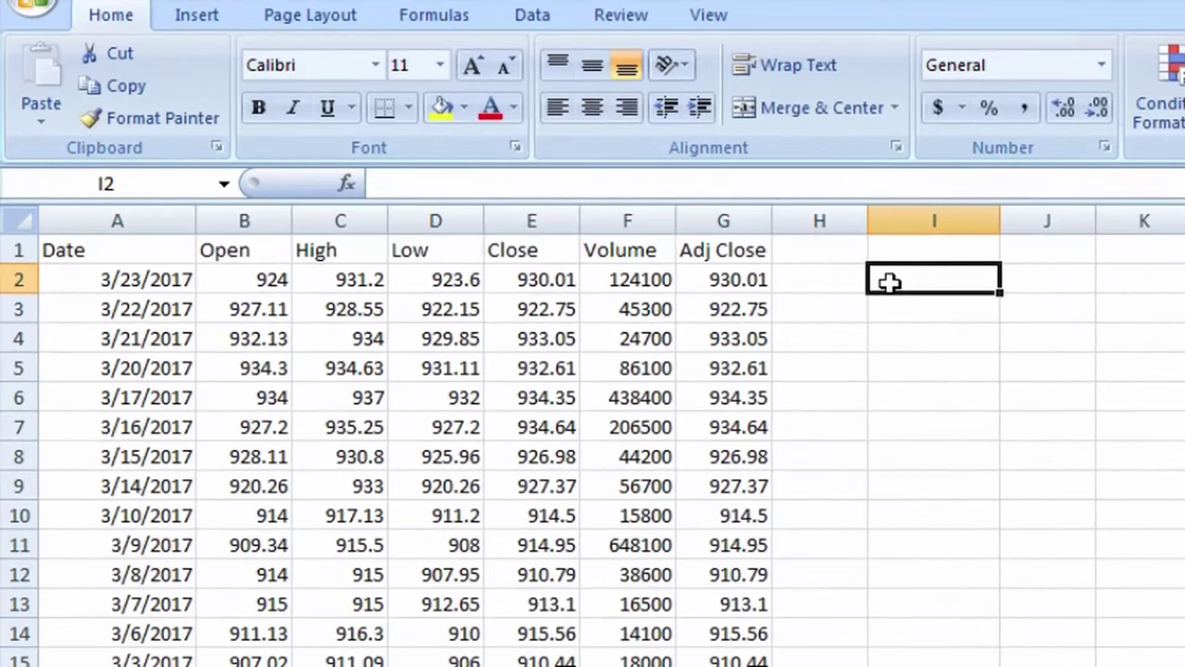
text(=)
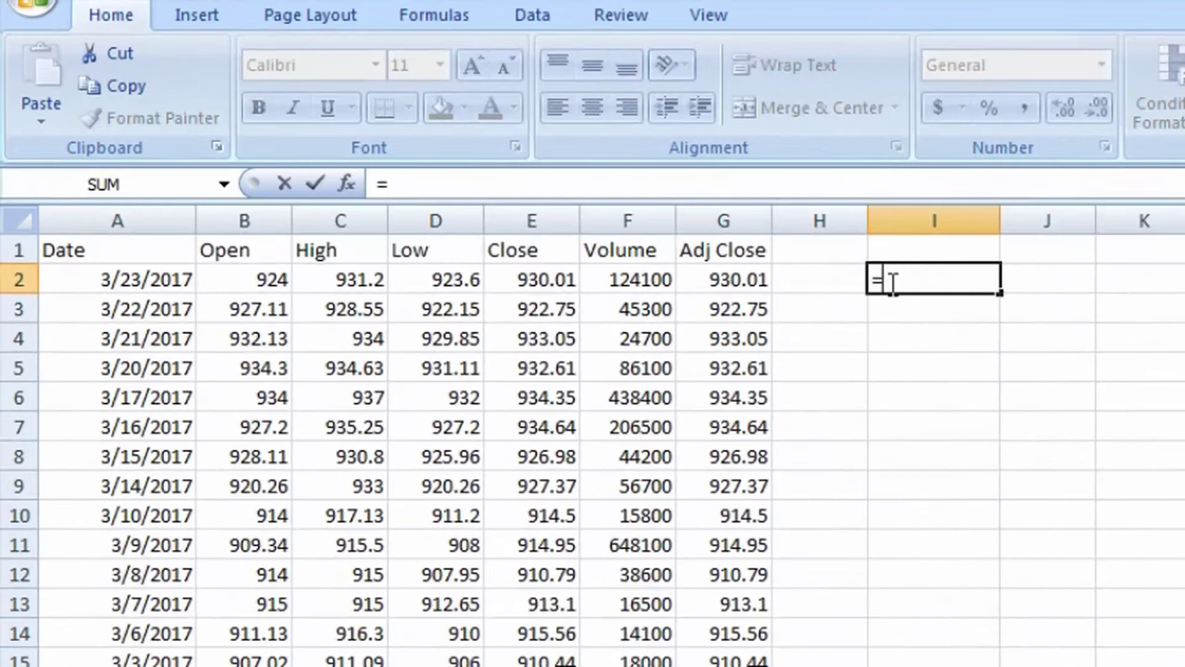
click(420, 279)
text(-)
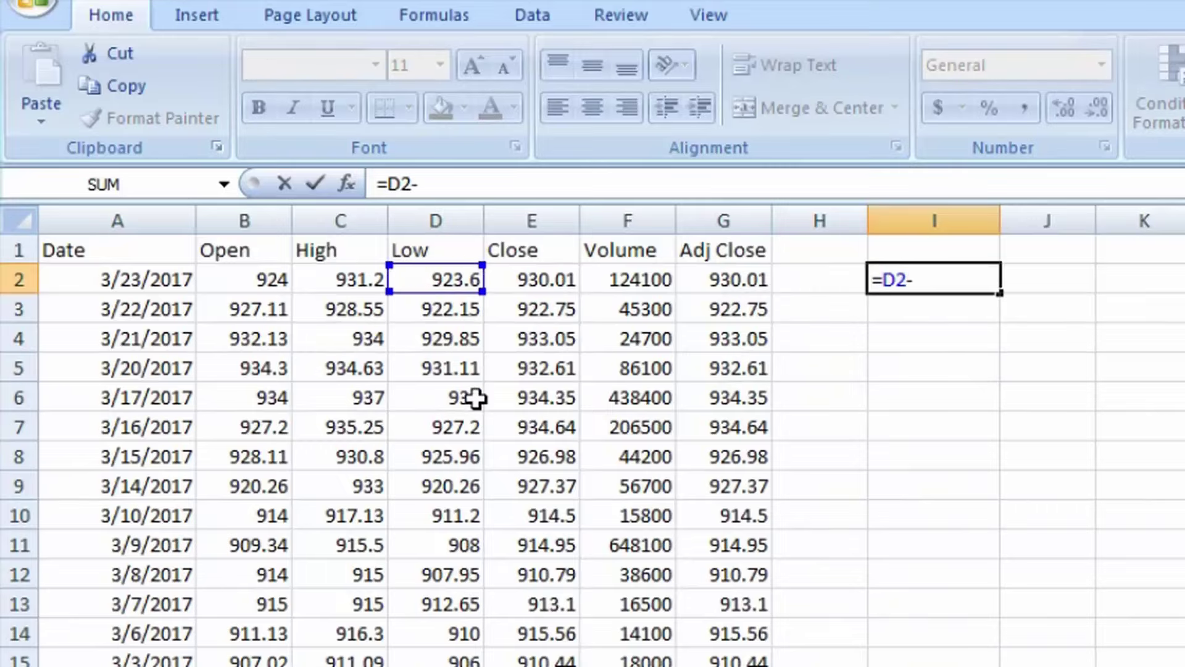
click(438, 305)
key(Return)
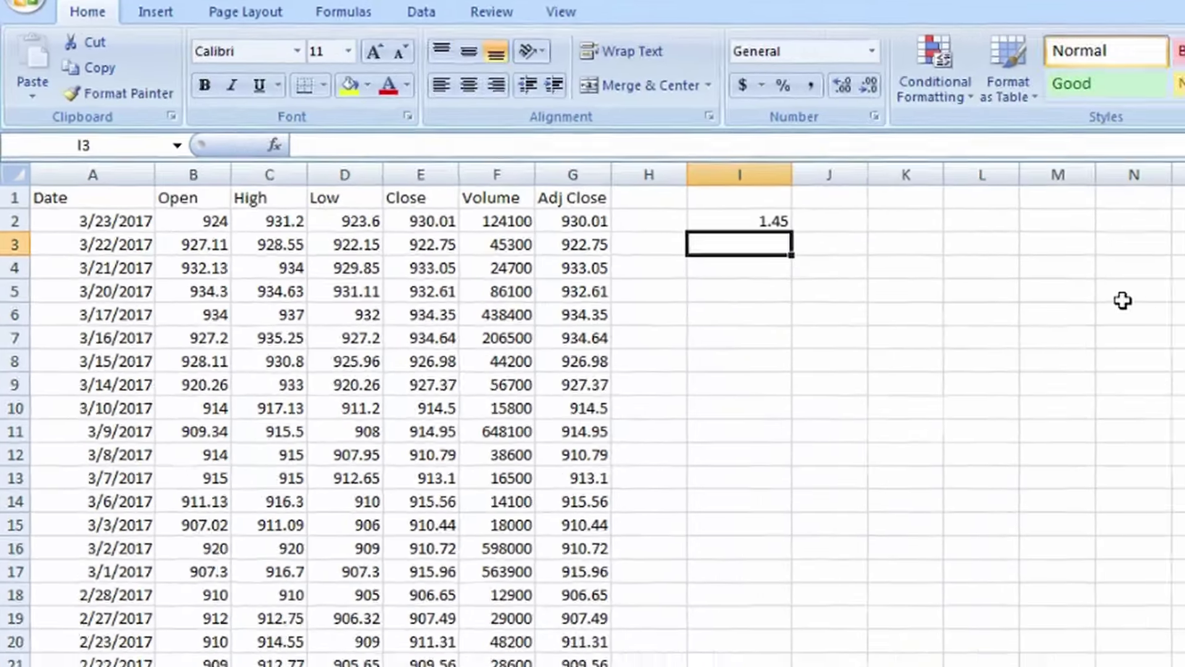
Step: Fill the I2 formula down column I through row 1046
click(722, 221)
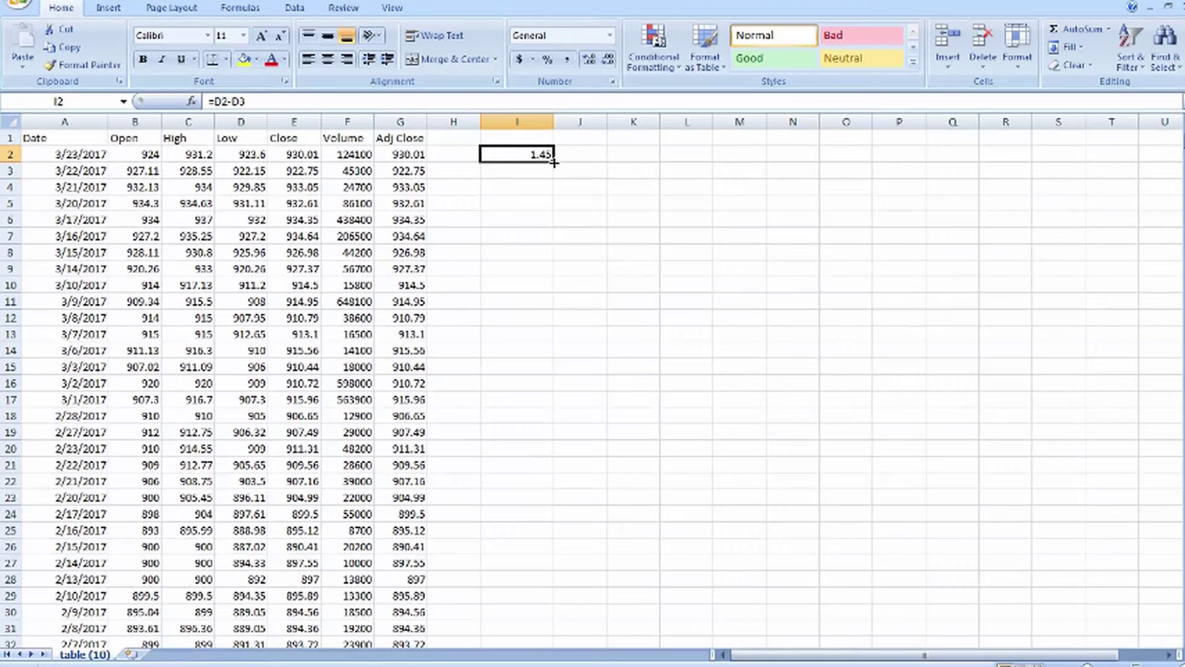
drag(555, 163, 537, 606)
click(616, 593)
scroll(617, 437, up, 13)
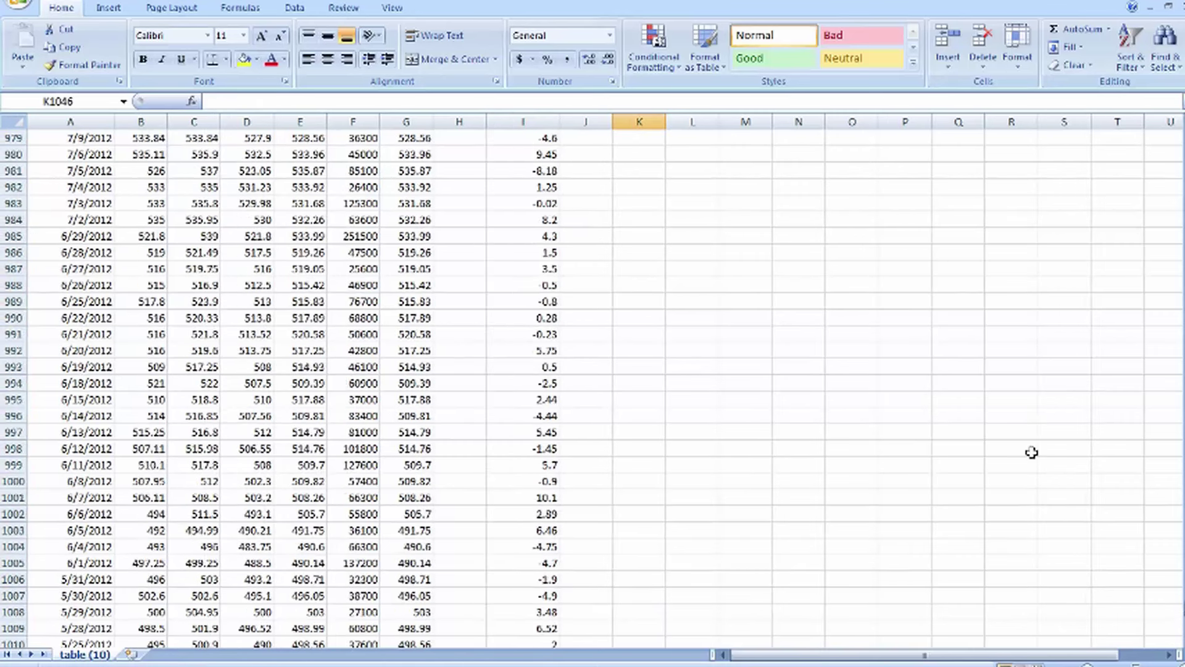
drag(1181, 611, 1163, 127)
click(536, 154)
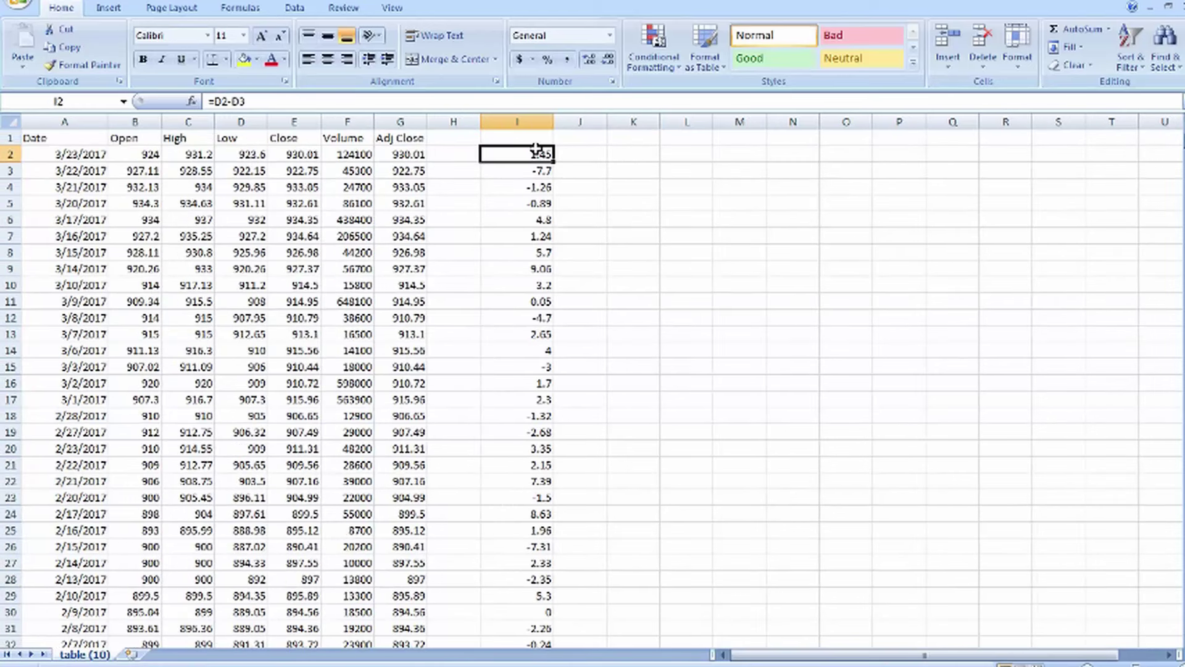
Step: Widen columns J and K, entering 'investment amt' in J1, 'qty' in K1, and 10 in K2
drag(607, 122, 662, 122)
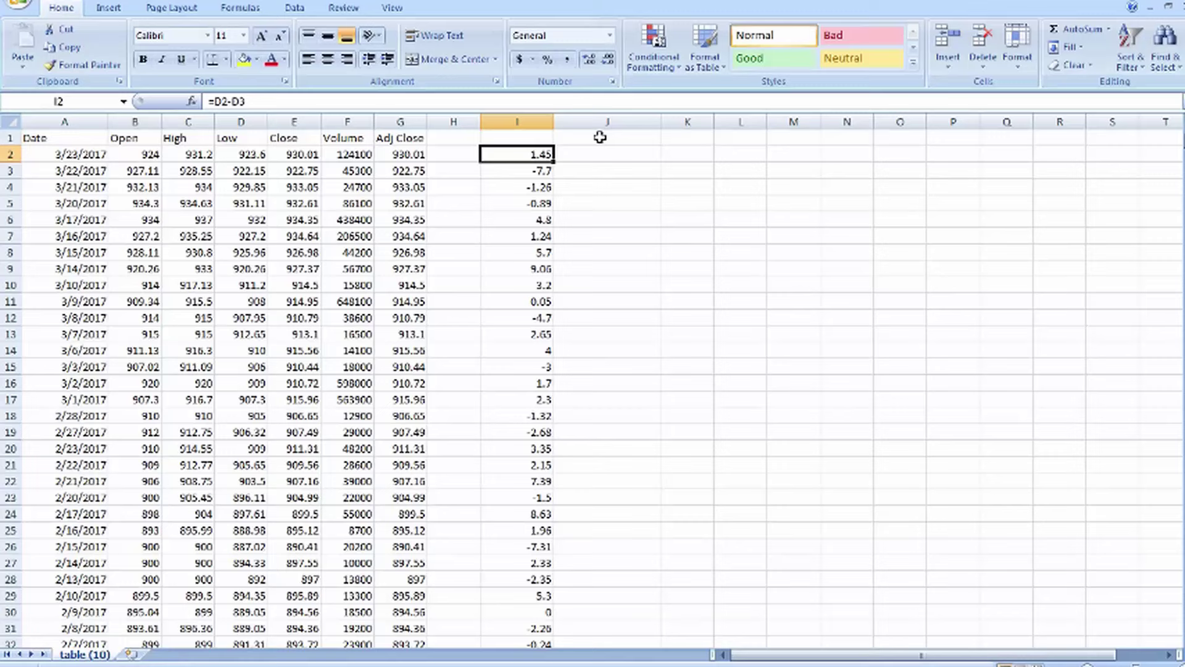
click(598, 138)
text(investment)
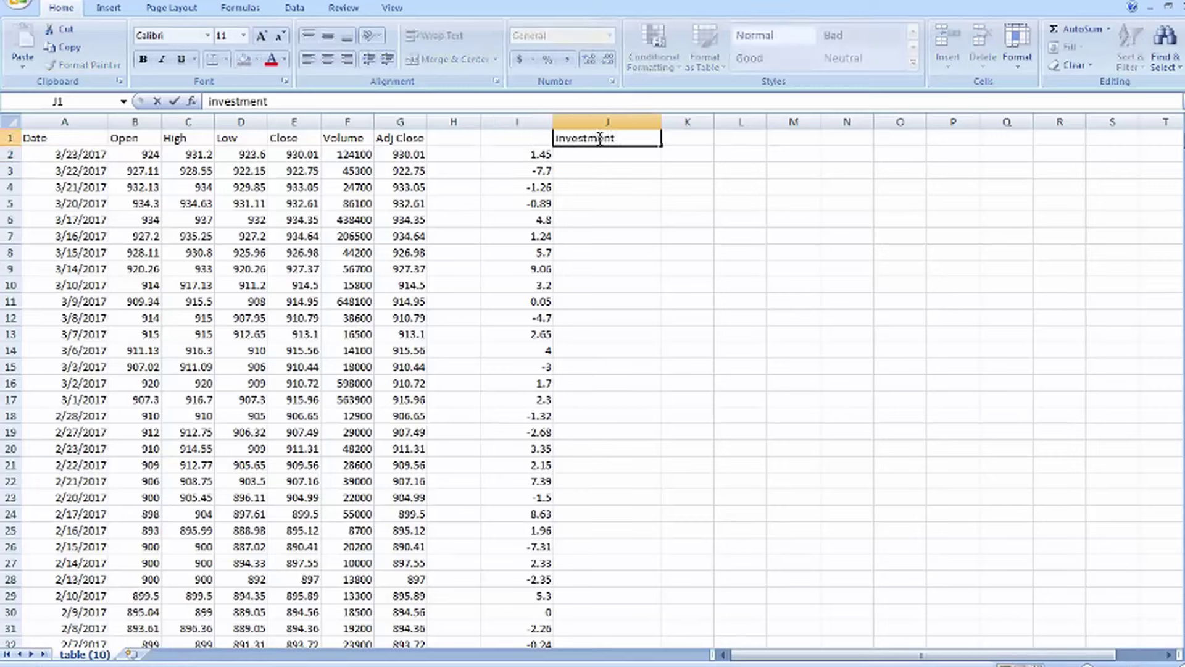
text( amt)
click(685, 138)
drag(713, 121, 754, 122)
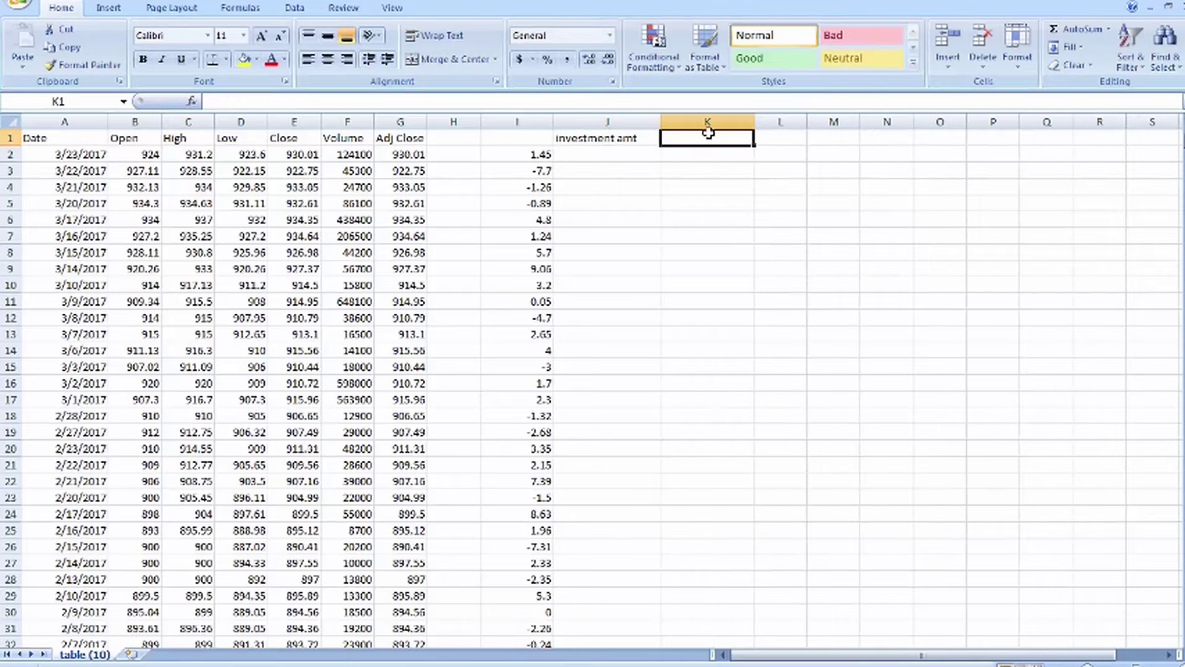
text(qty)
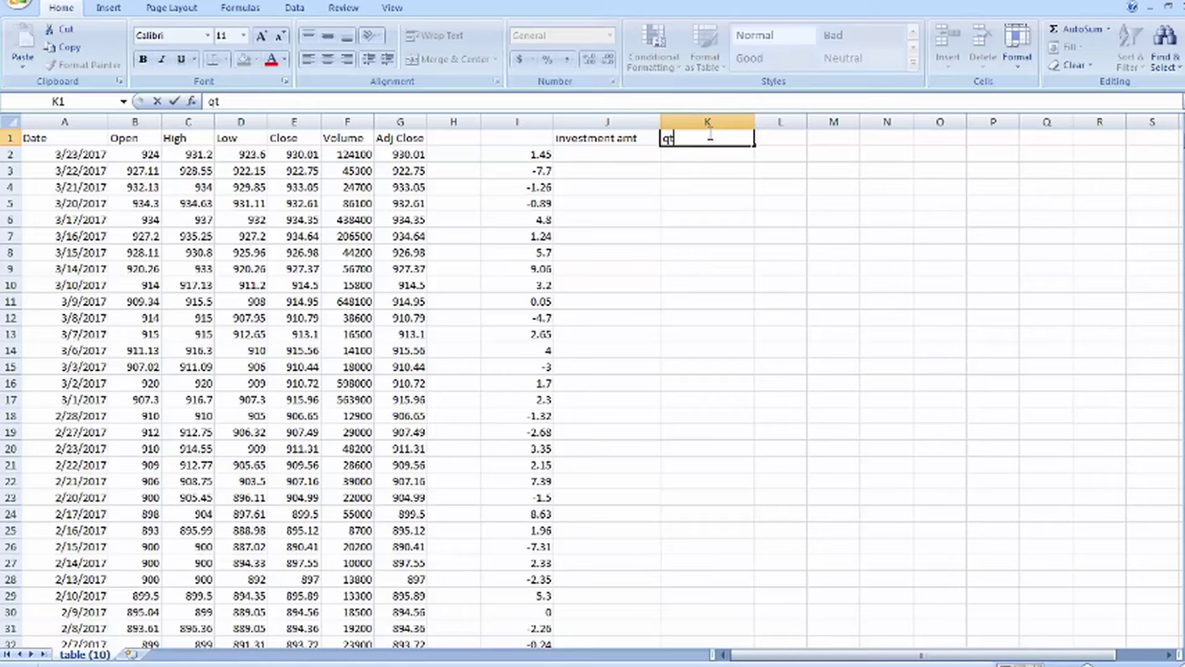
click(716, 156)
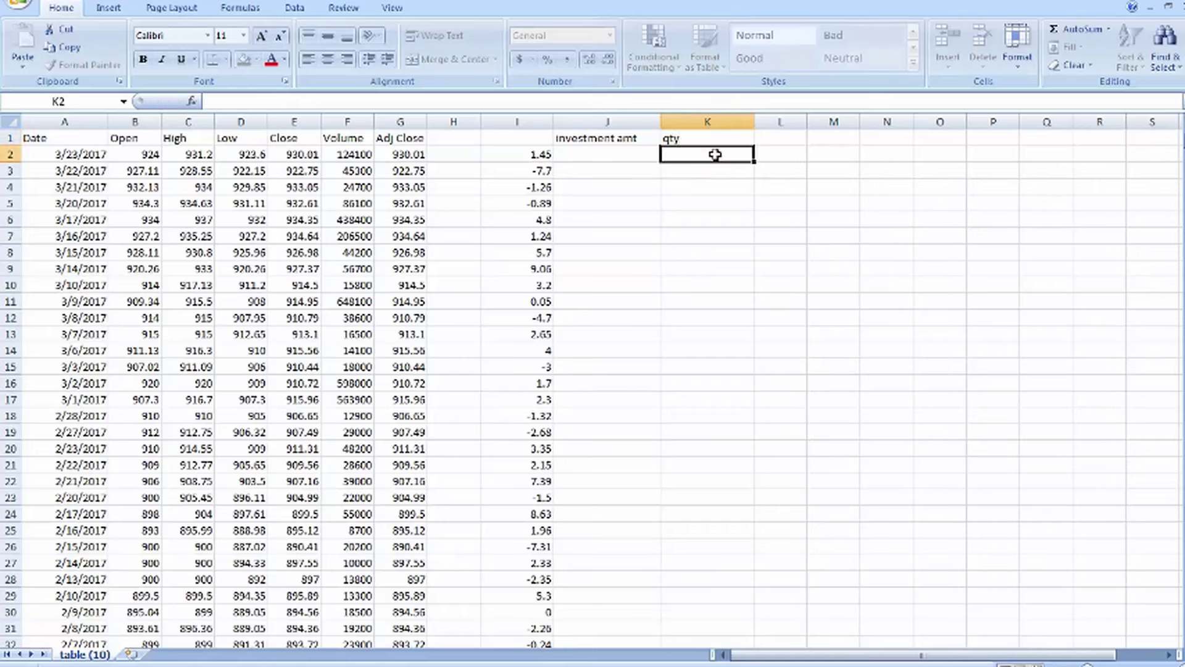
text(10)
click(524, 155)
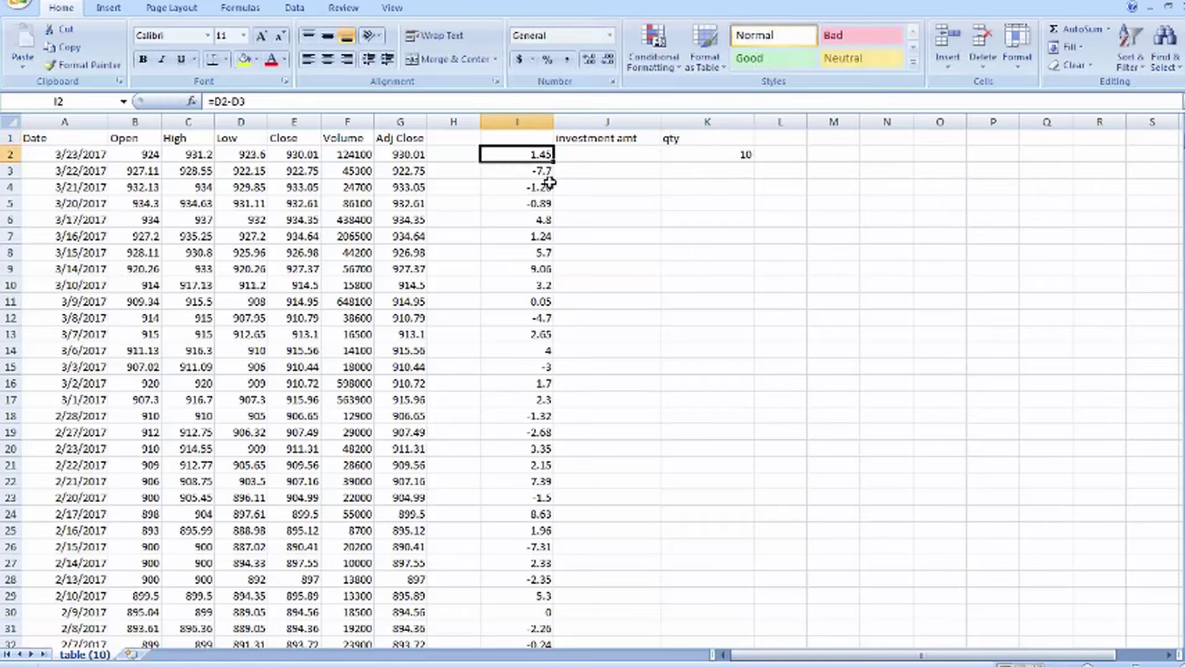
Step: Turn on AutoFilter and clear every value in column I's filter list
click(1130, 60)
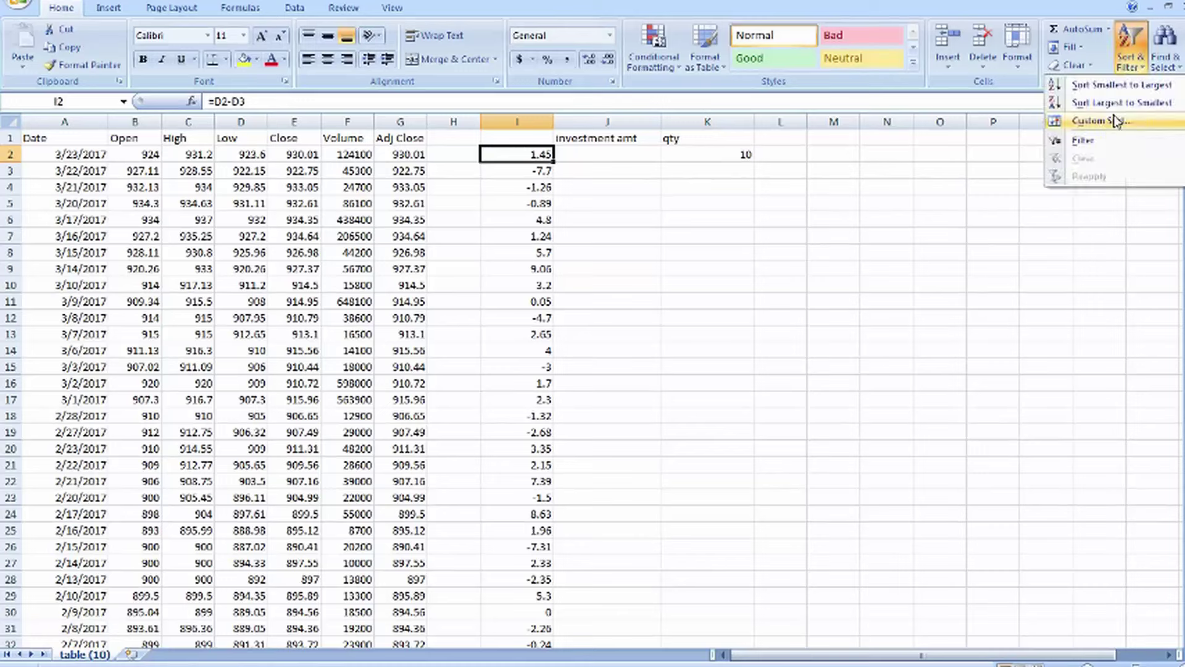
click(1057, 142)
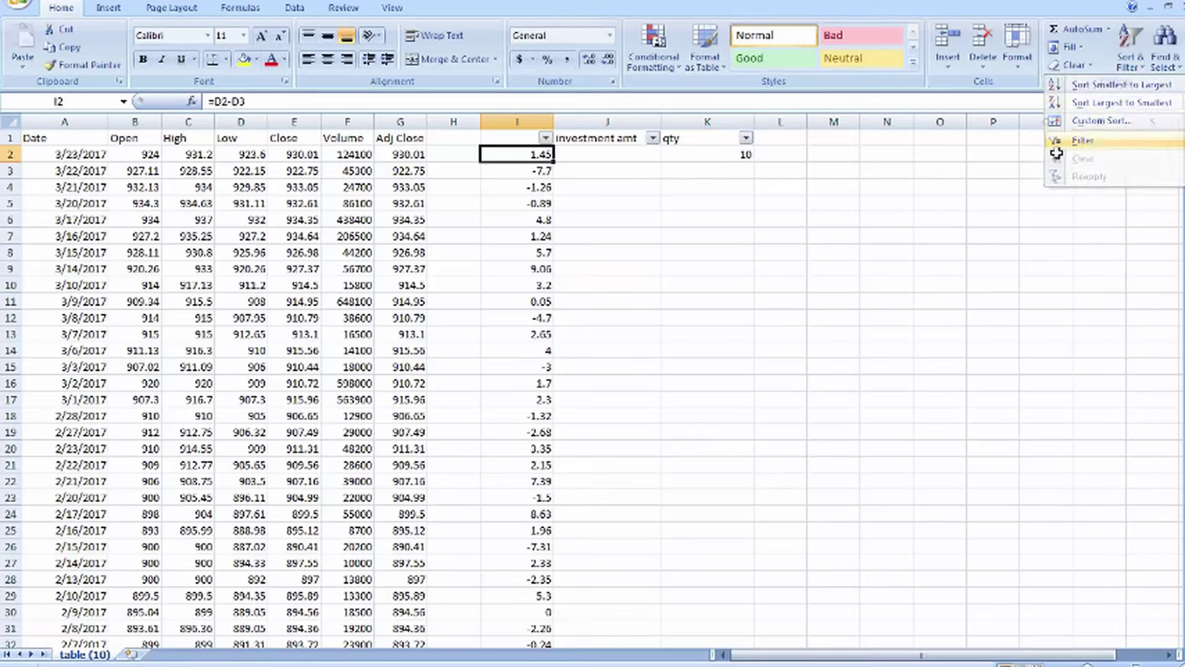
click(546, 137)
click(414, 267)
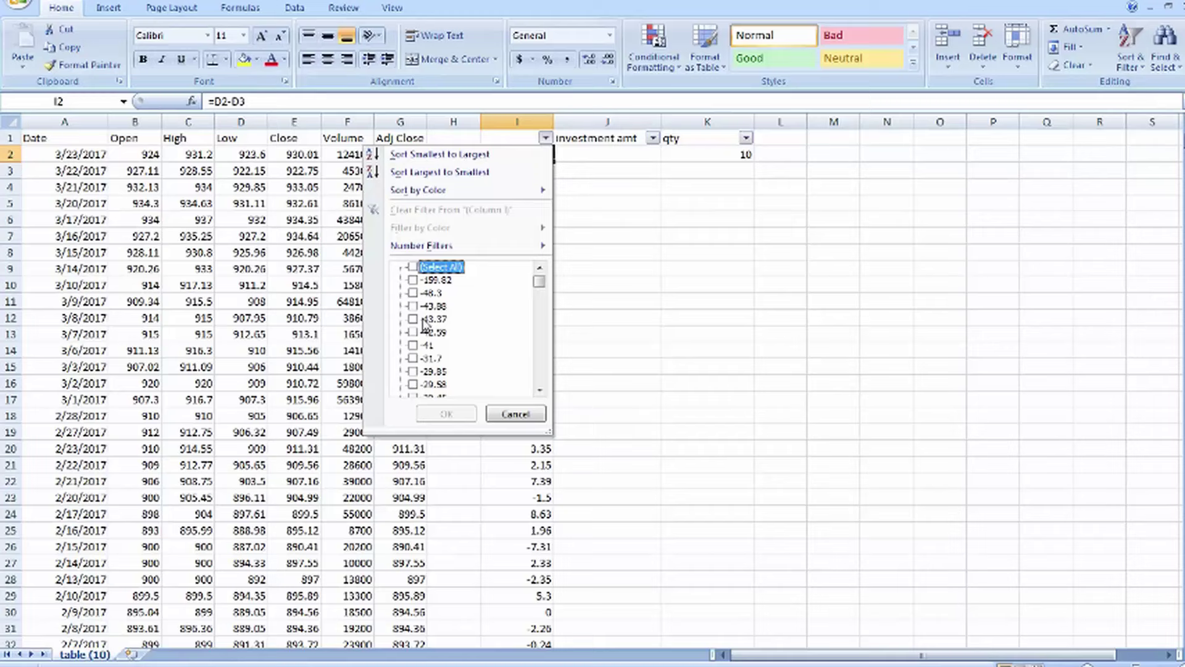
Step: Tick the column I drops from -199.82 through -15.77 in the filter list
click(413, 280)
click(413, 292)
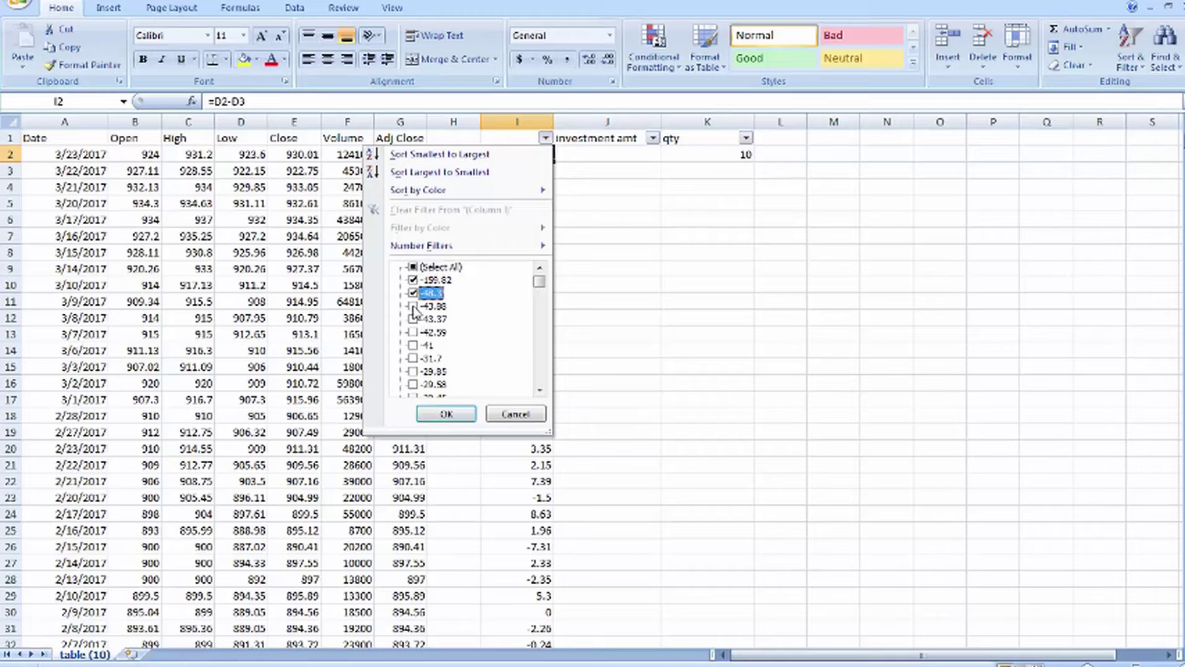
click(413, 305)
click(413, 319)
click(413, 345)
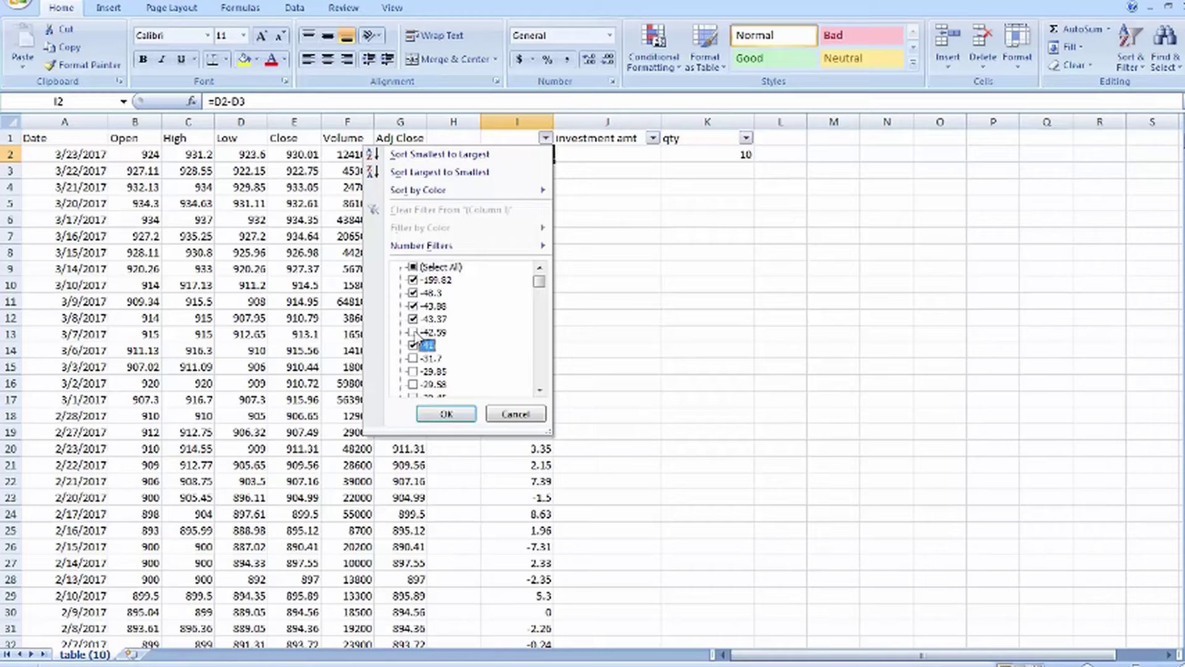
click(414, 358)
click(413, 372)
scroll(415, 372, down, 2)
click(415, 307)
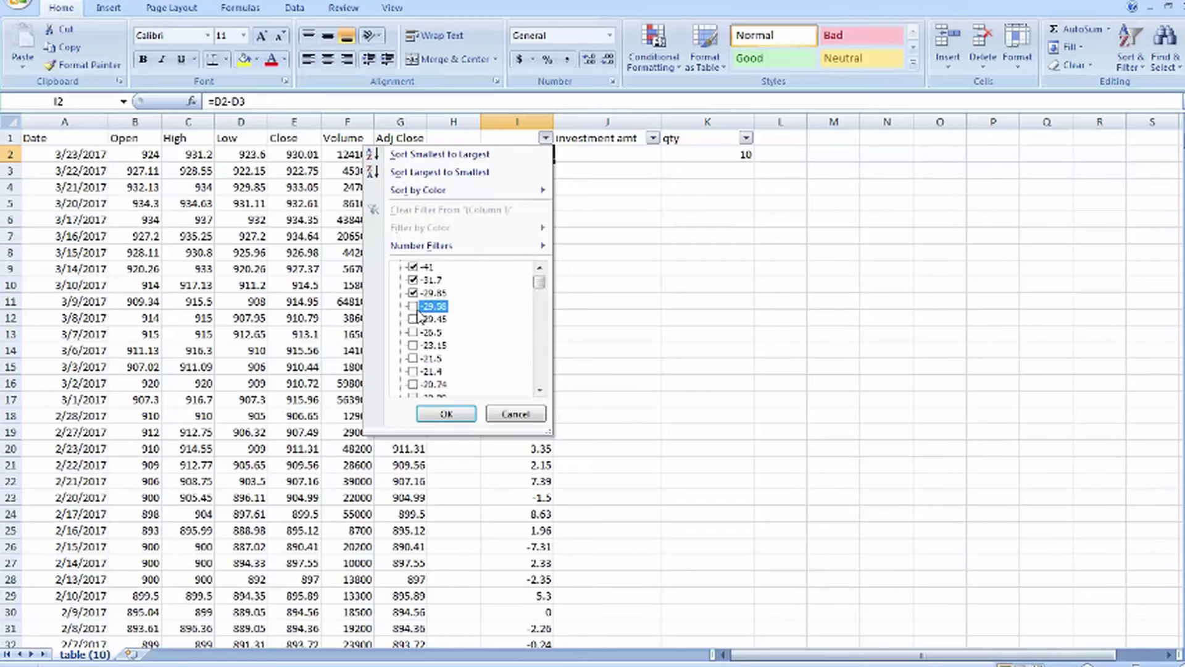
click(413, 305)
click(413, 318)
click(413, 332)
click(413, 358)
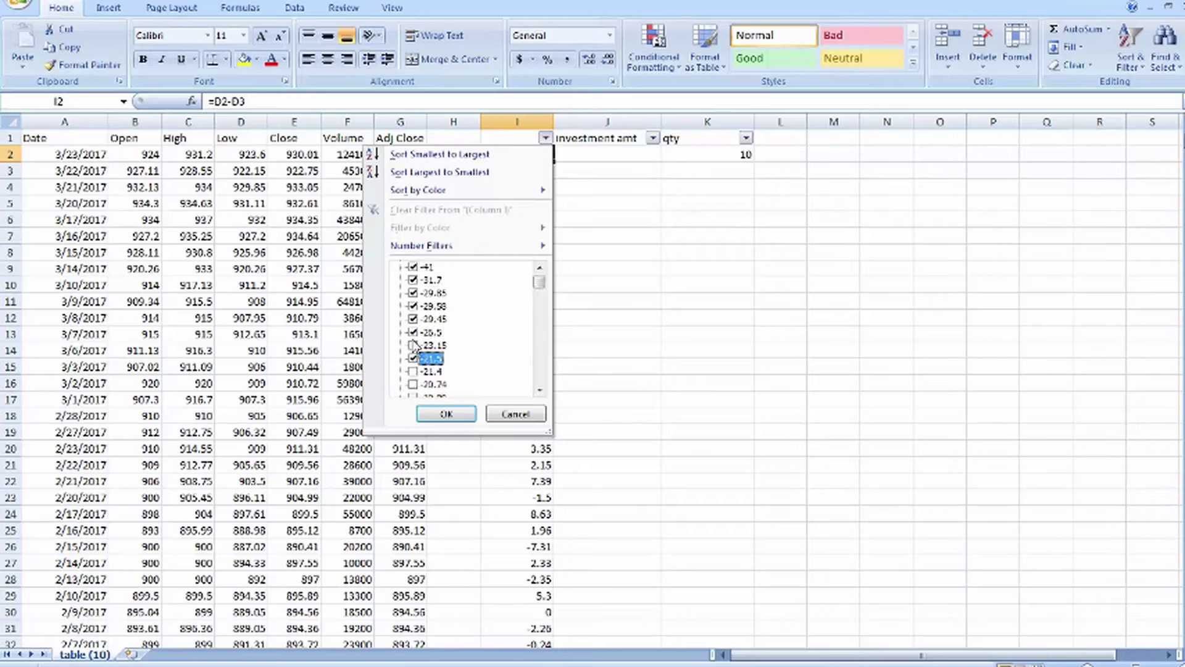
click(413, 345)
click(413, 372)
scroll(423, 357, down, 2)
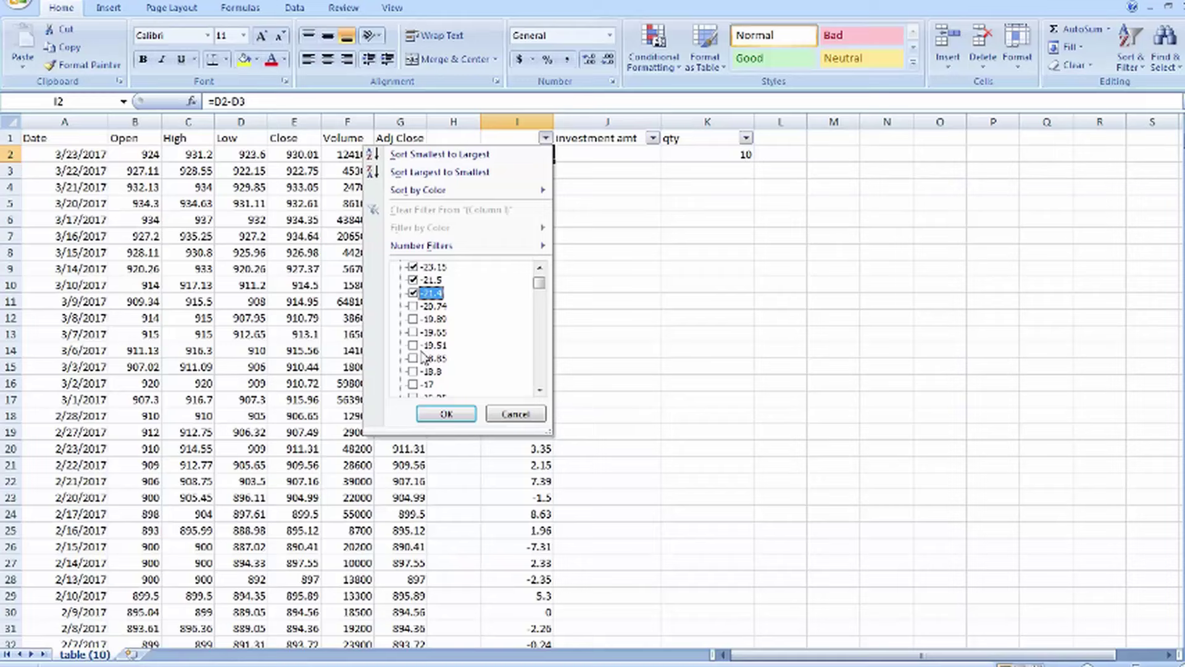
click(413, 306)
click(415, 332)
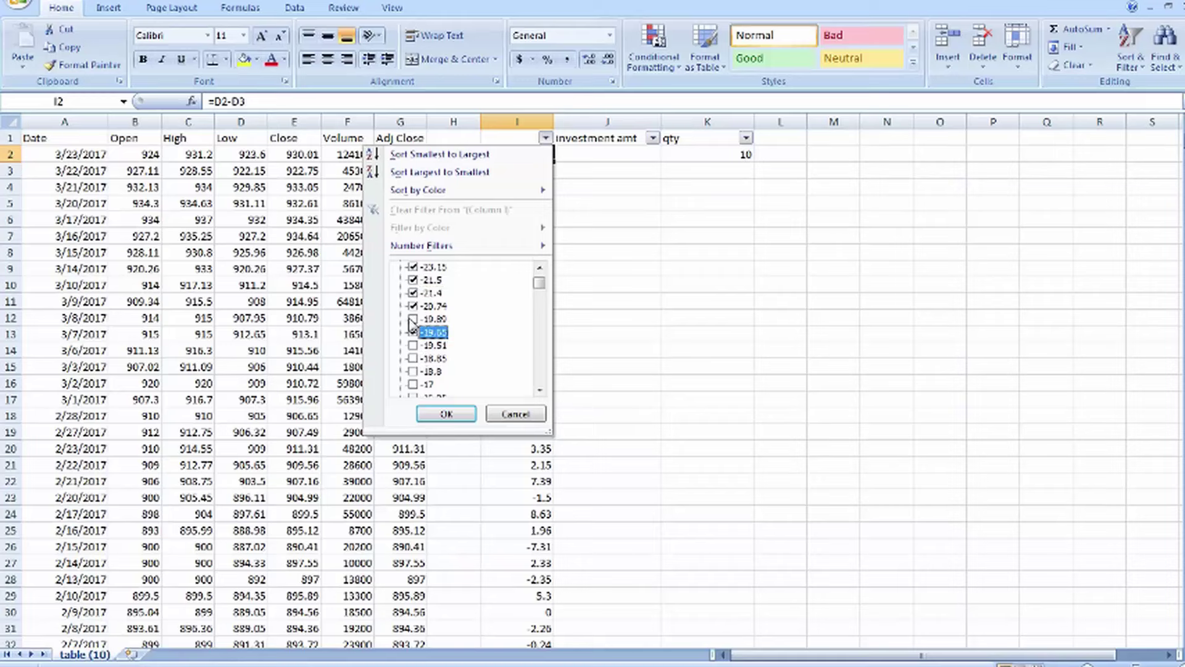
click(413, 345)
click(413, 358)
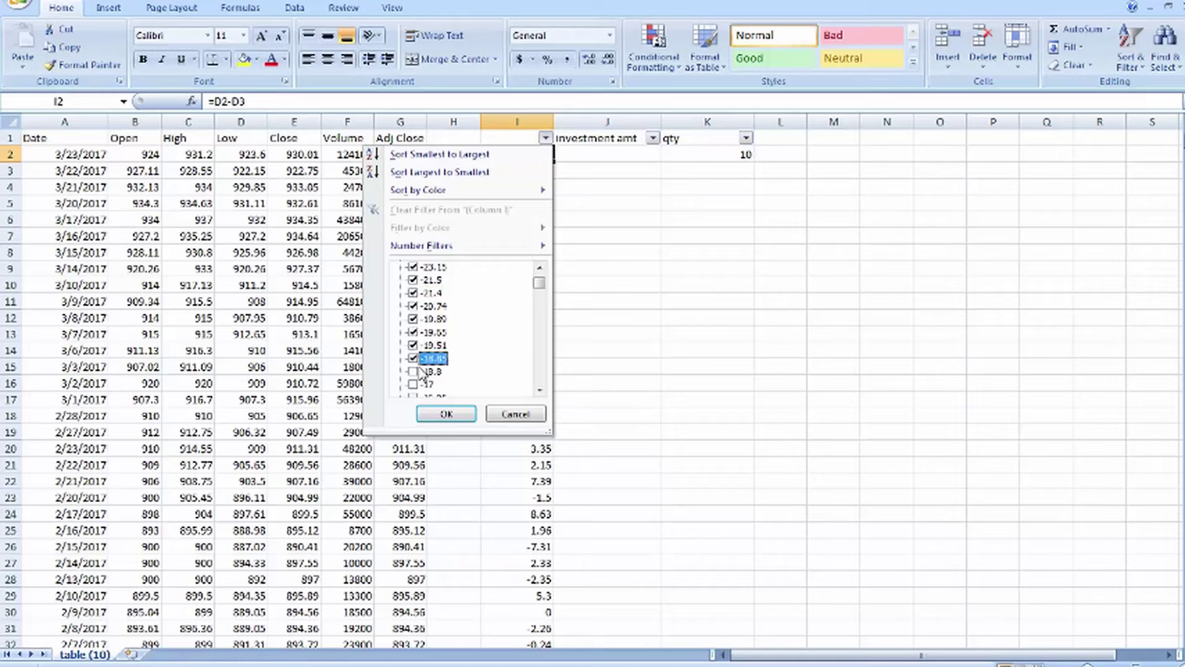
click(413, 371)
scroll(417, 357, down, 2)
click(413, 306)
click(413, 318)
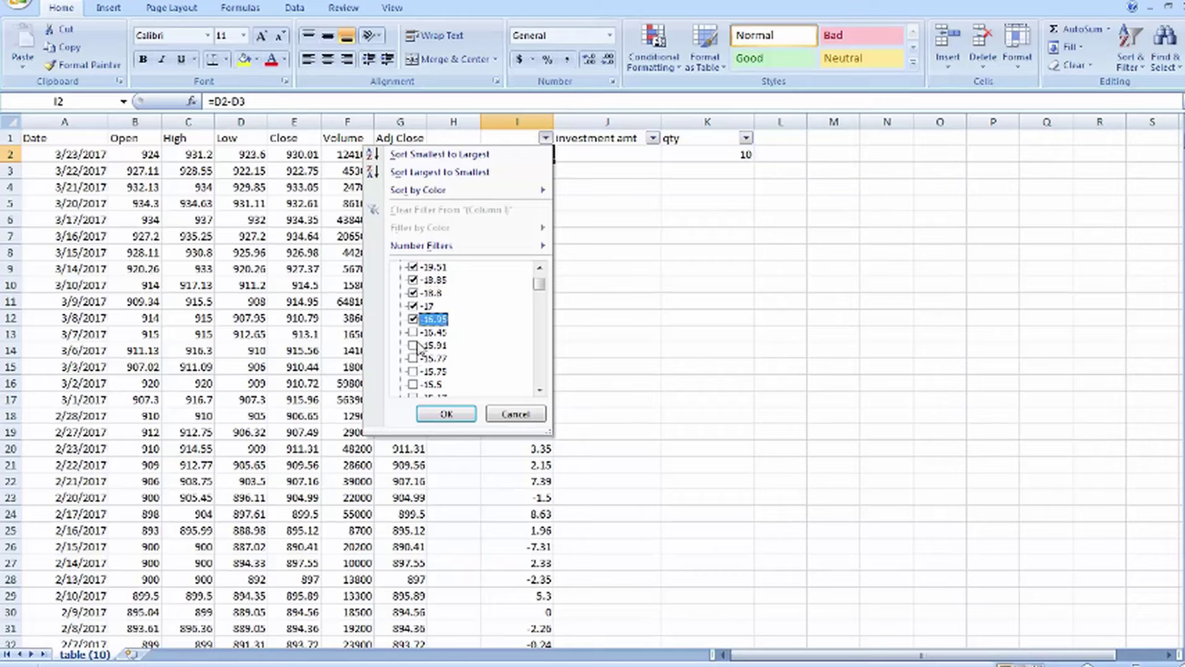
click(413, 346)
click(413, 332)
click(413, 358)
Step: Tick the remaining column I drops from -15.75 through -10
scroll(417, 345, down, 3)
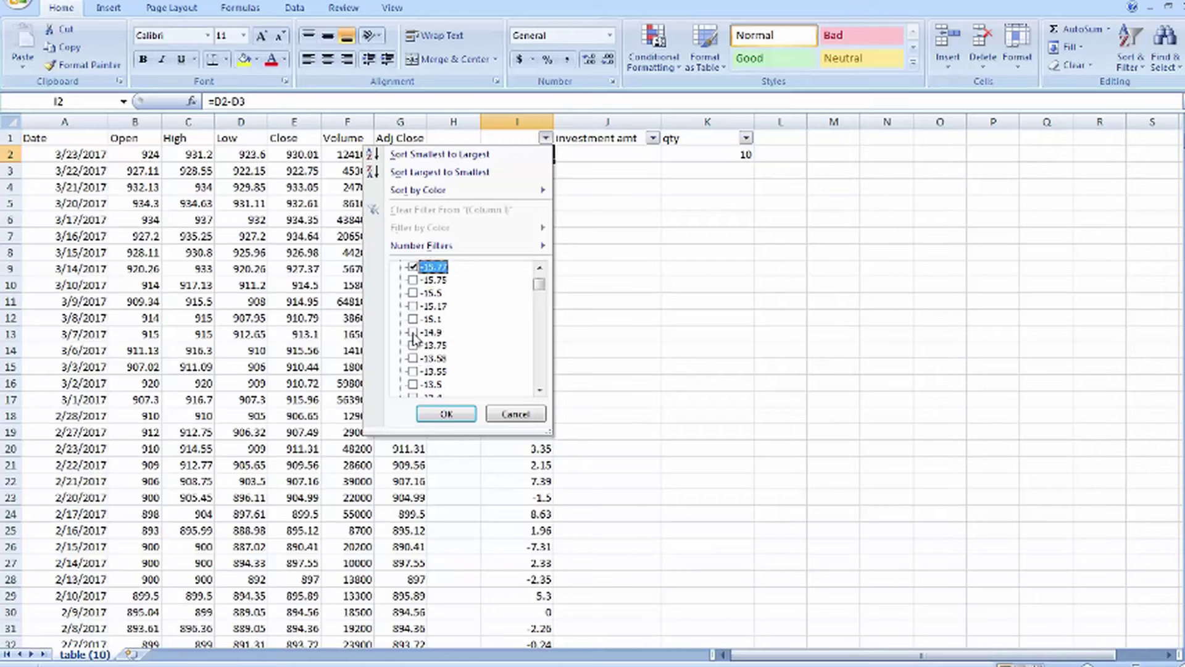
click(413, 332)
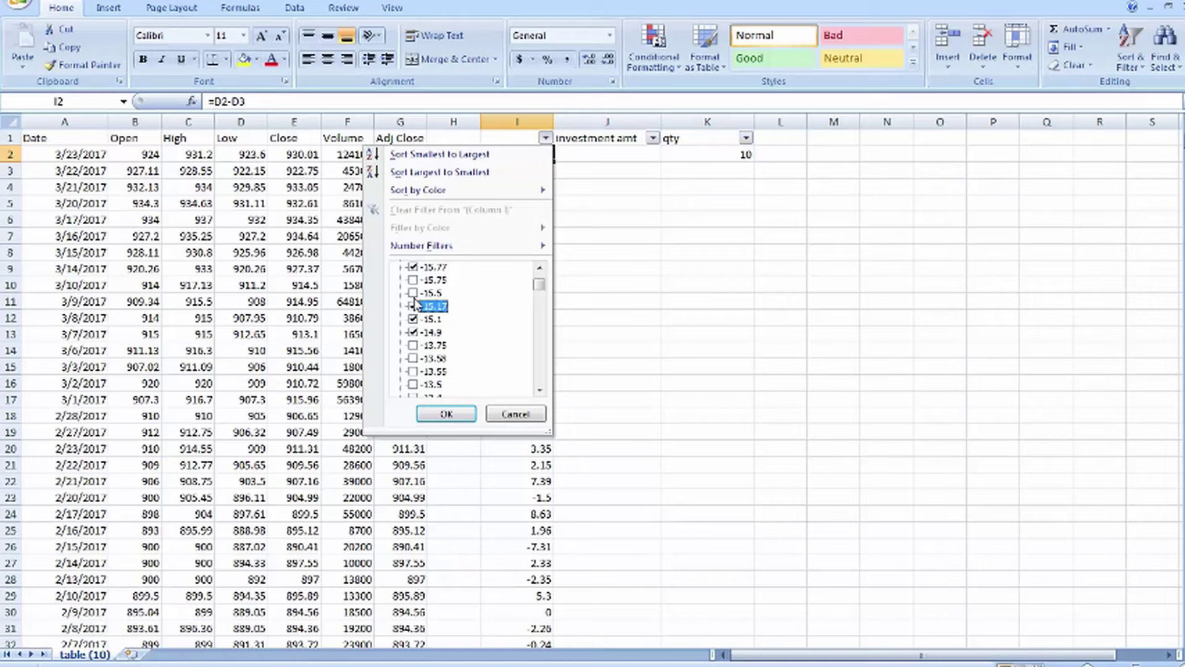
click(413, 293)
click(413, 280)
click(415, 345)
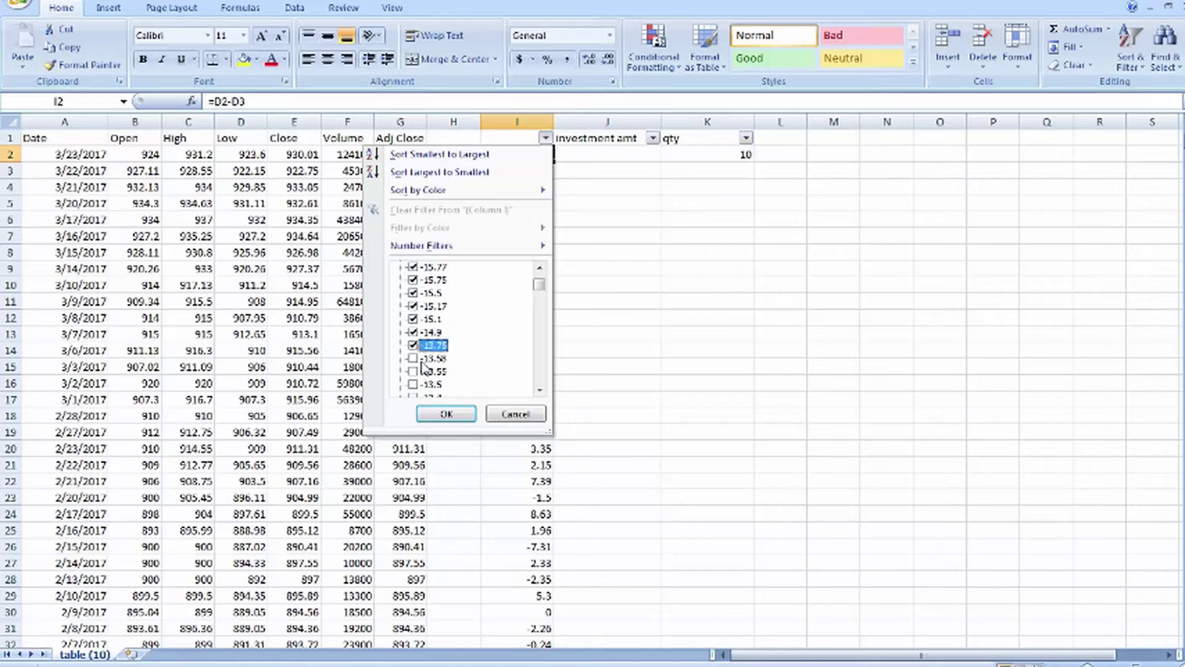
click(423, 358)
click(424, 371)
click(424, 384)
scroll(423, 346, down, 2)
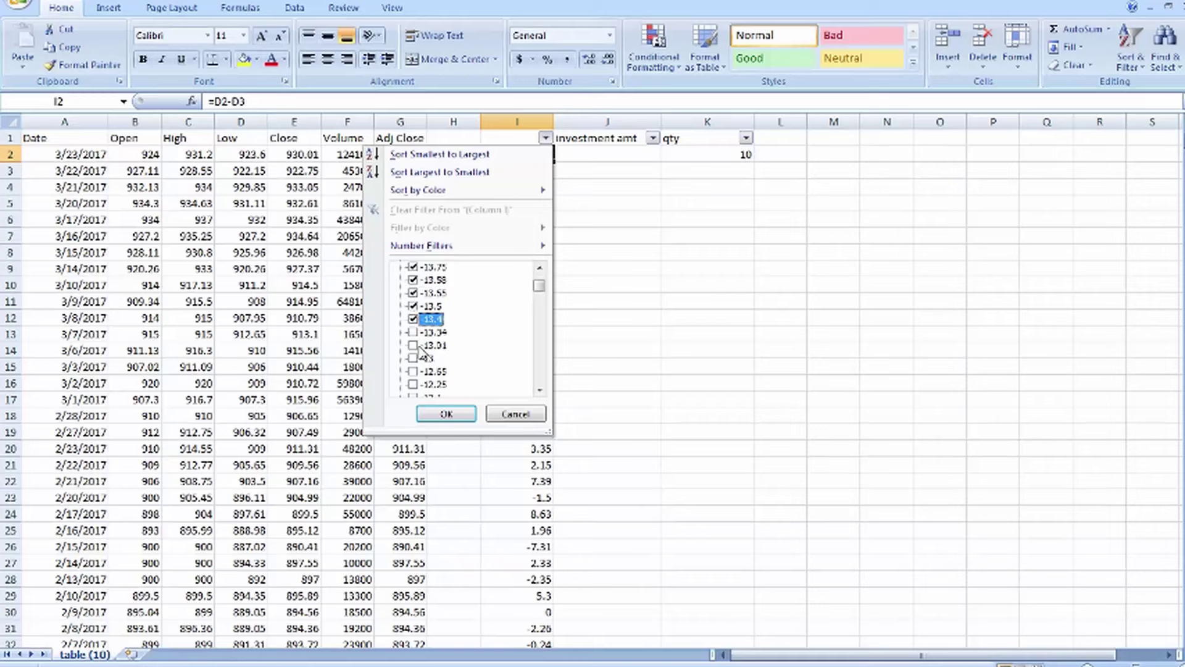
click(419, 346)
click(418, 358)
click(433, 371)
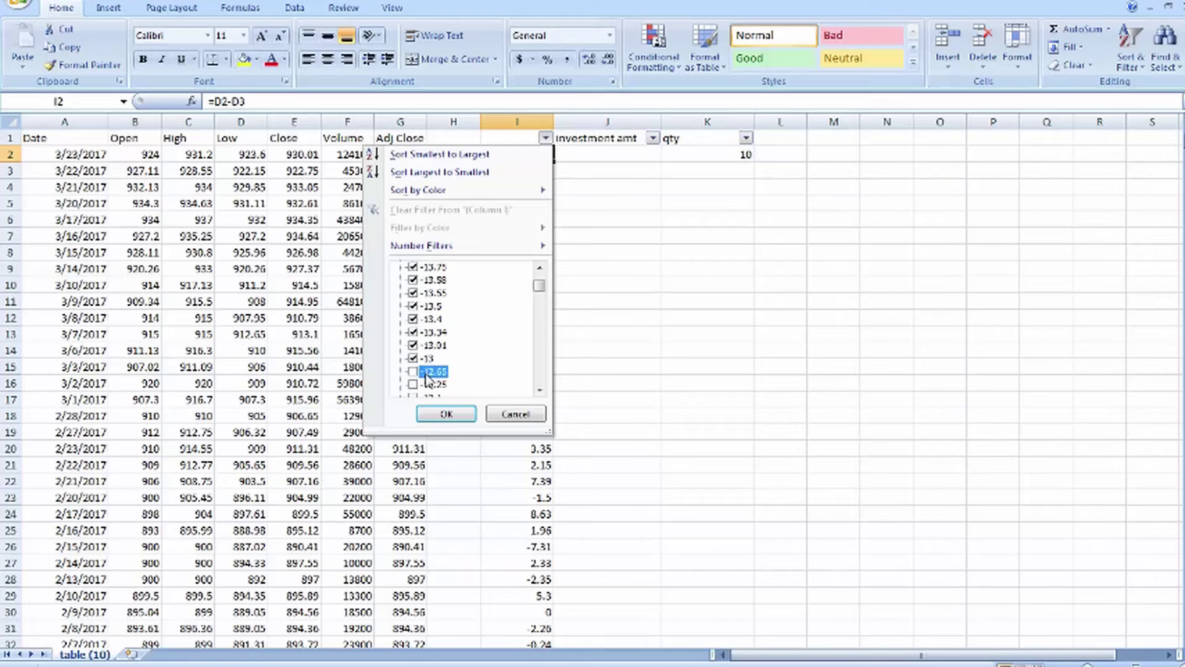
scroll(430, 391, down, 2)
click(427, 333)
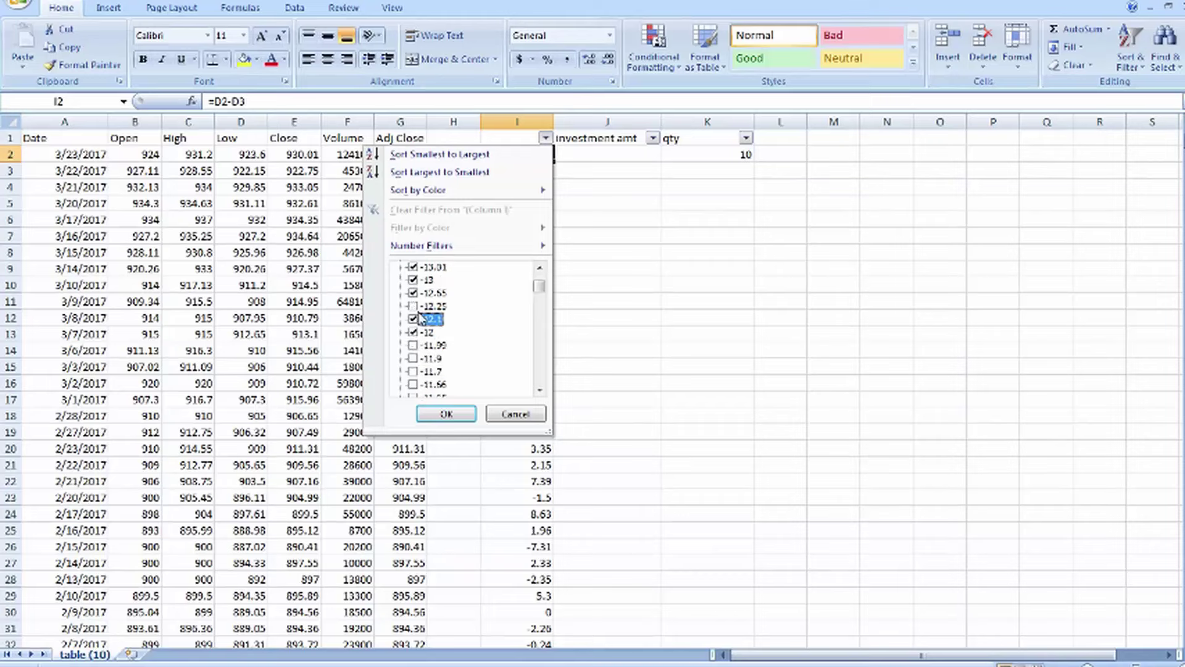
click(417, 345)
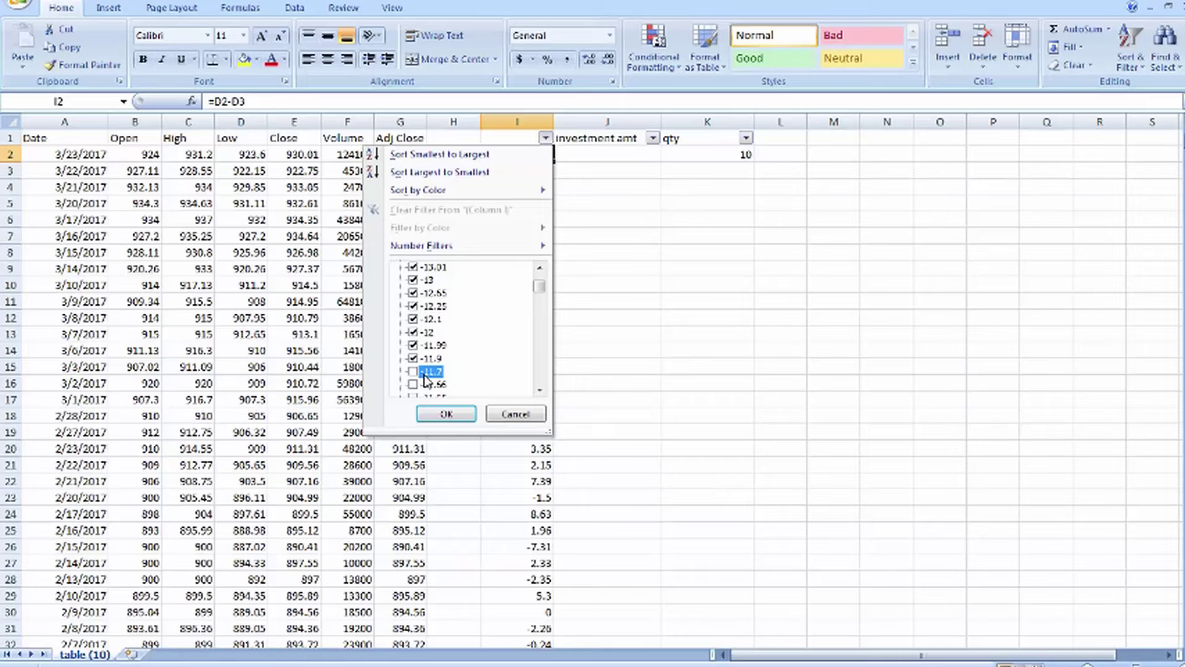
scroll(420, 346, down, 2)
click(414, 293)
click(414, 318)
click(414, 345)
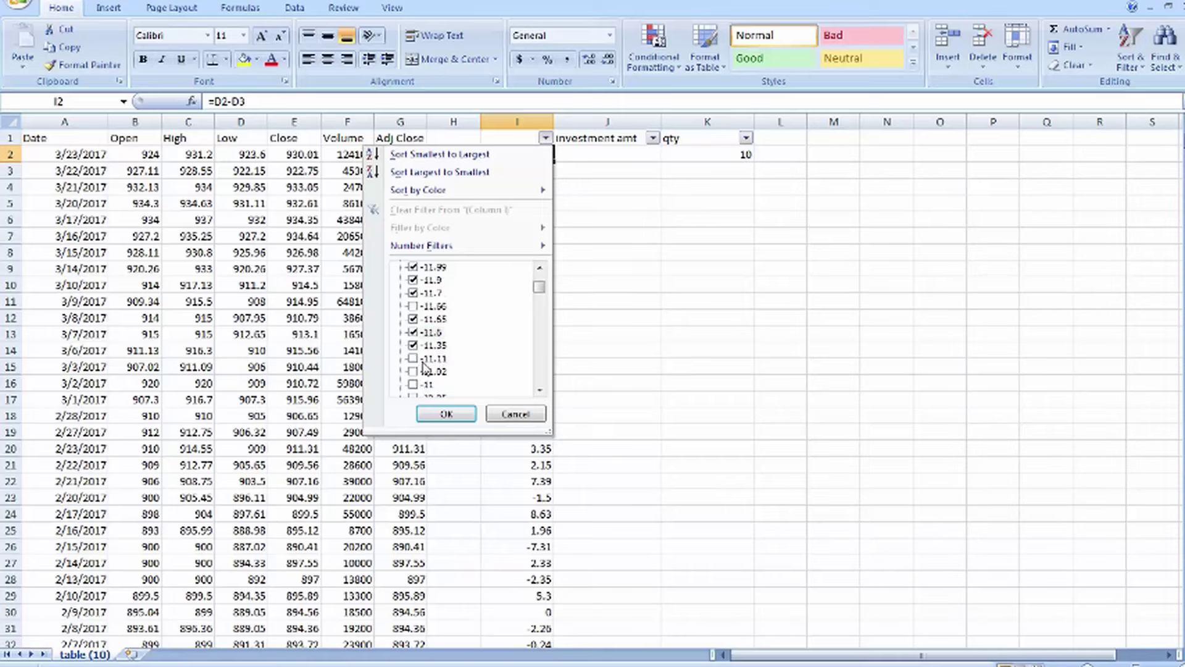
click(413, 306)
click(413, 371)
click(413, 358)
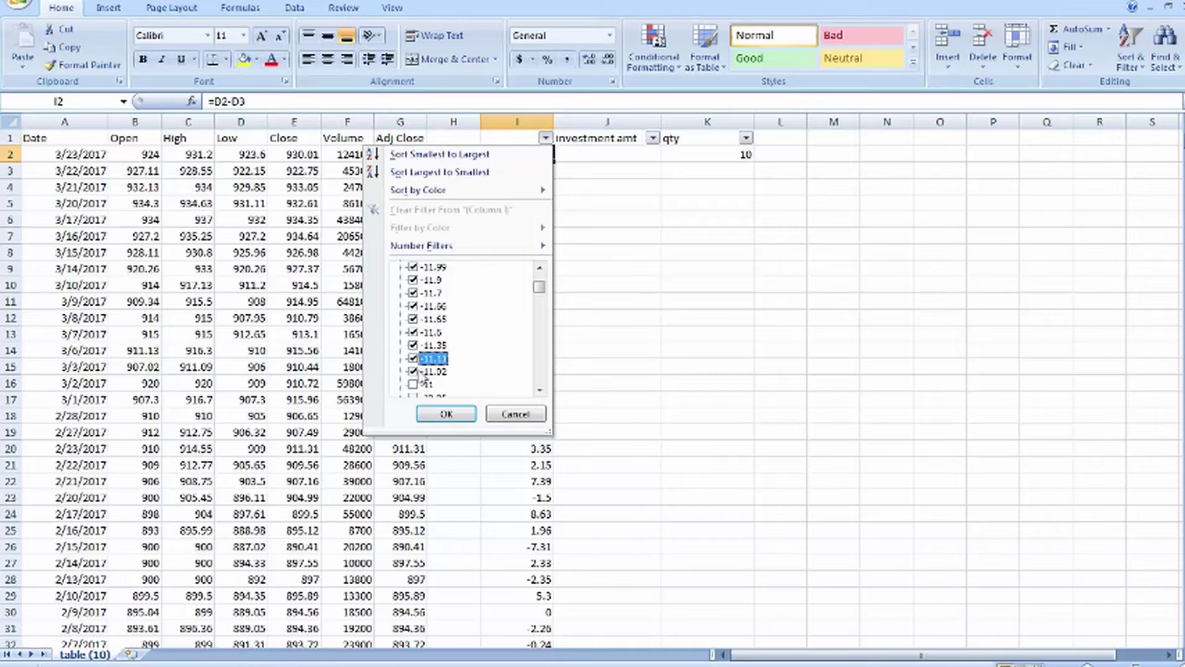
click(422, 383)
scroll(433, 372, down, 3)
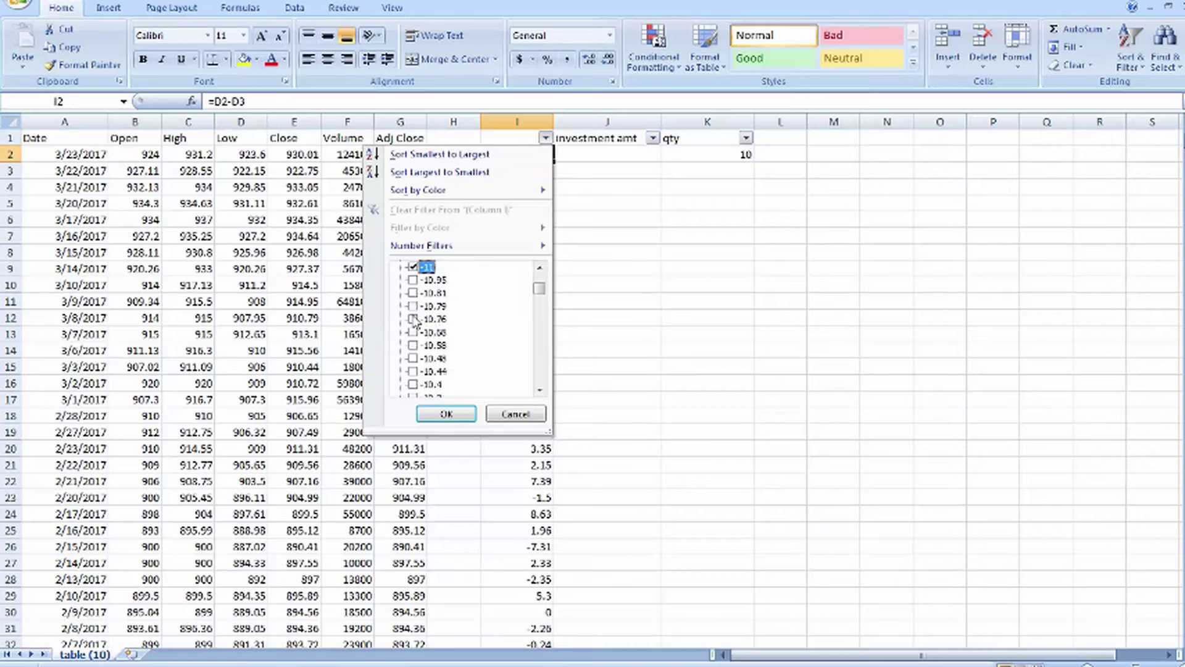
click(413, 319)
click(413, 283)
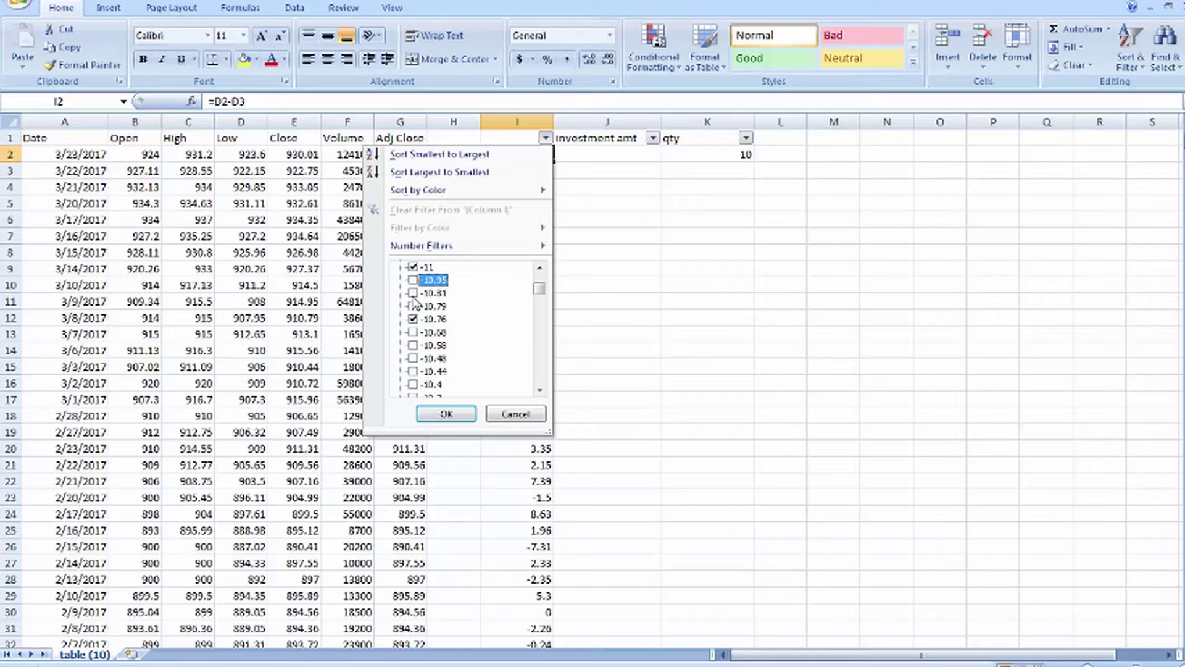
click(413, 293)
click(413, 307)
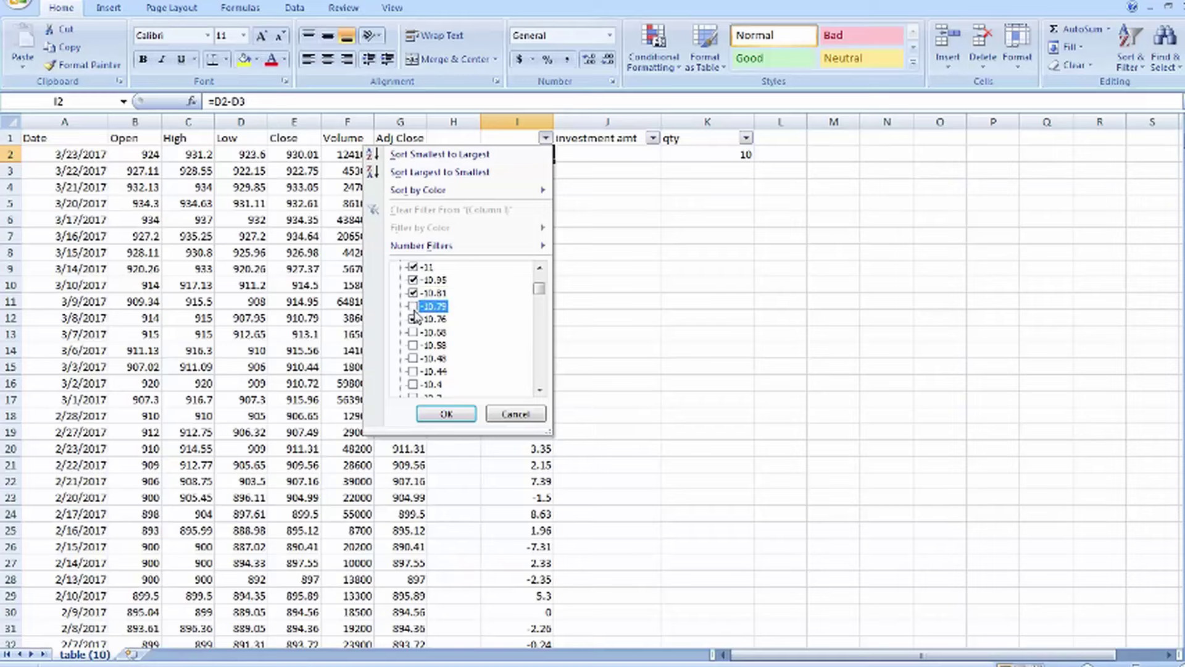
click(413, 333)
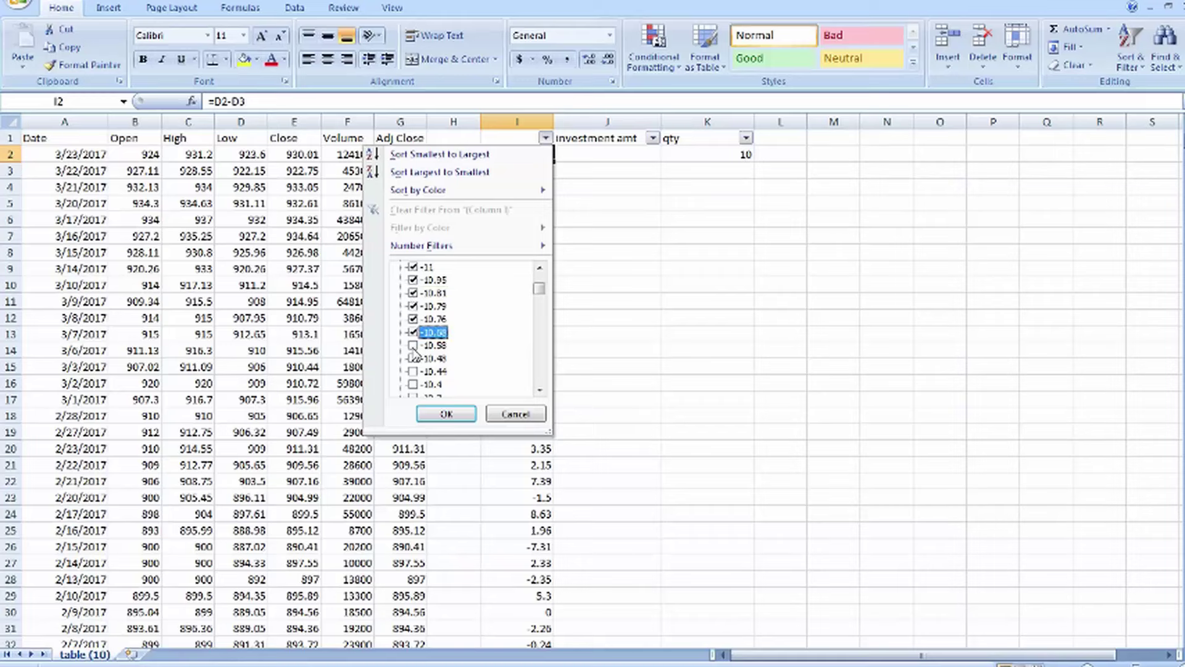
click(413, 345)
click(413, 358)
click(413, 371)
click(413, 384)
scroll(417, 371, down, 2)
click(413, 319)
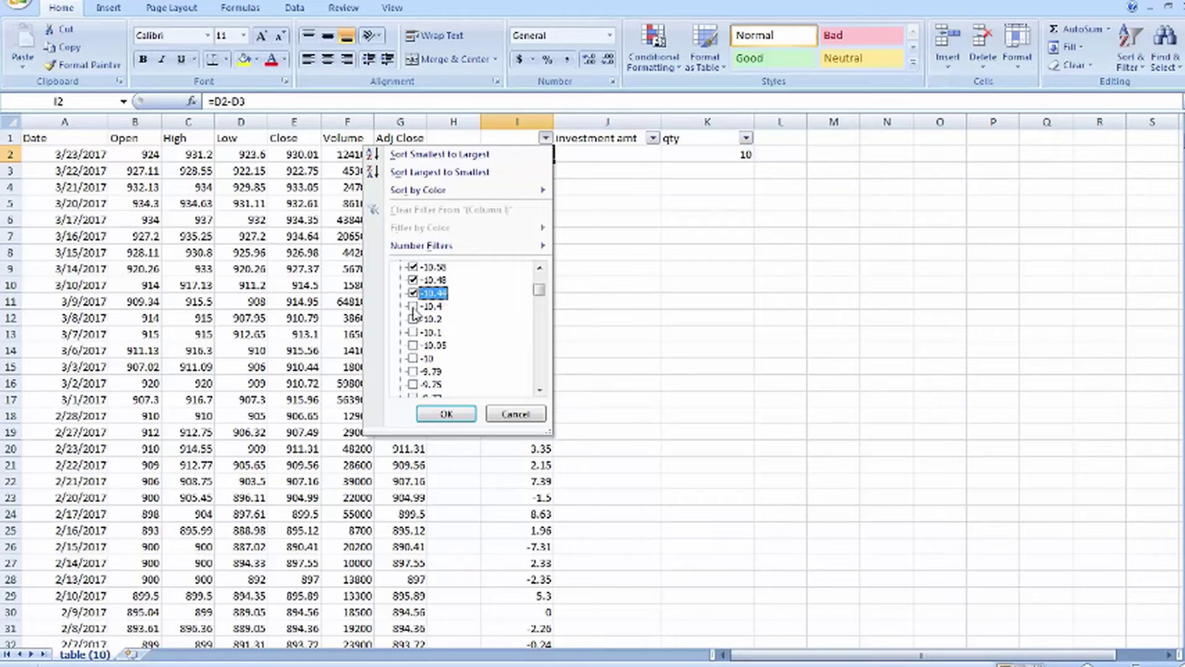
click(413, 332)
click(413, 345)
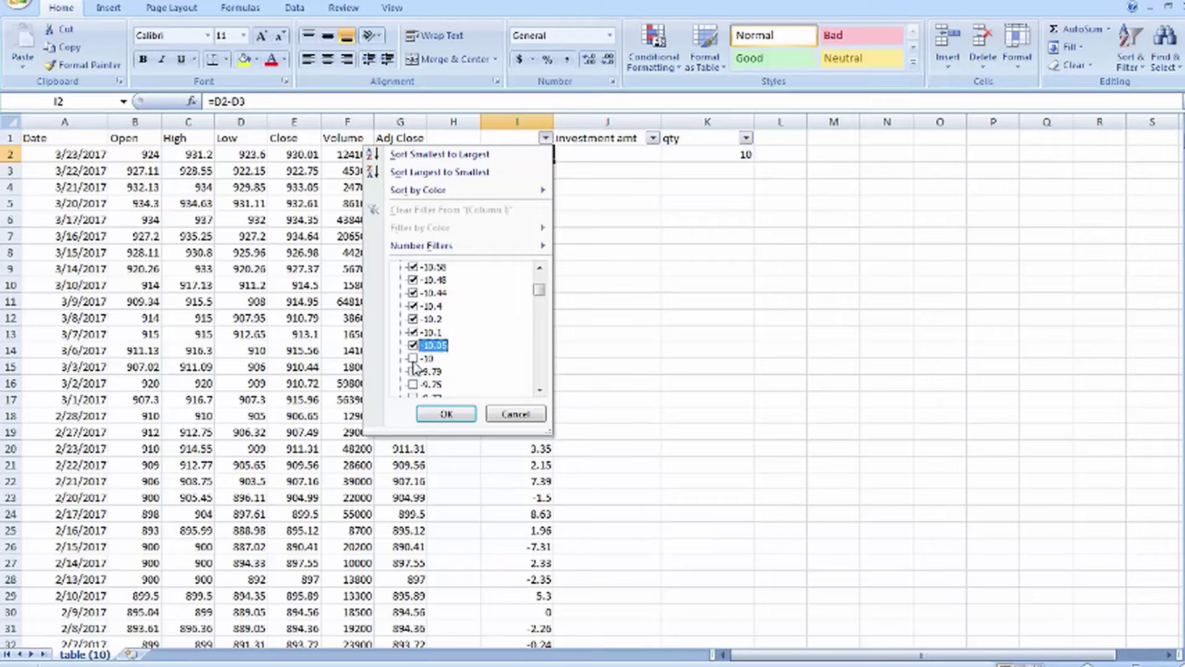
click(413, 358)
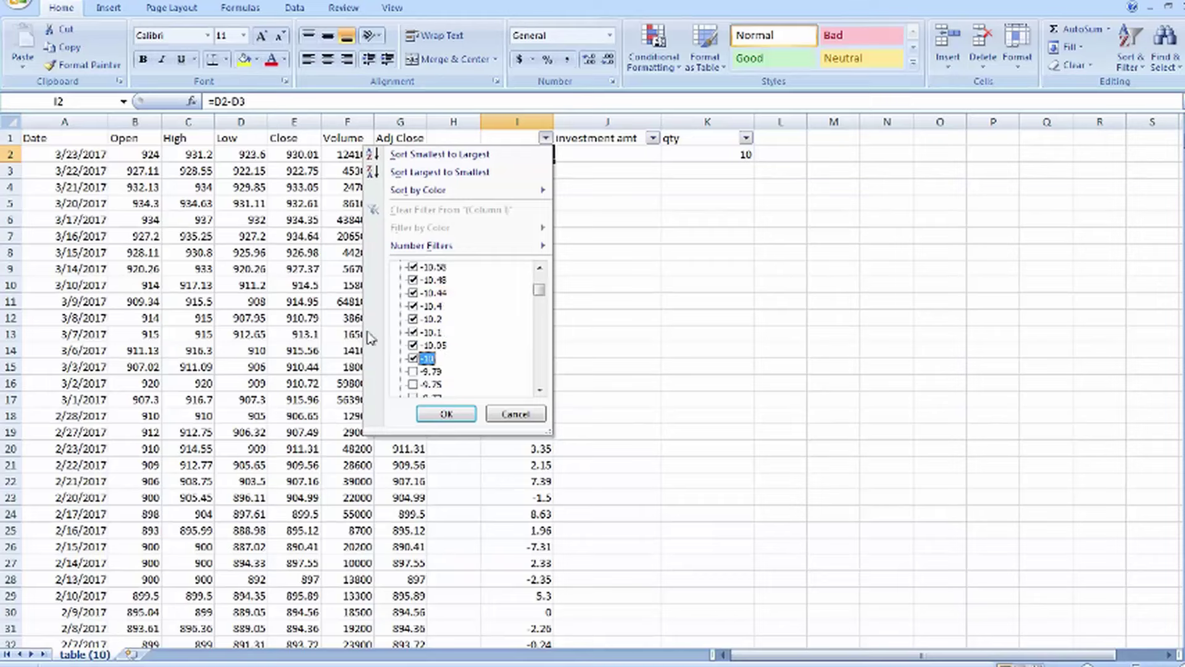
Step: Apply the column I filter and scroll back to the top of the filtered rows
click(446, 413)
scroll(613, 327, down, 1)
scroll(613, 327, down, 12)
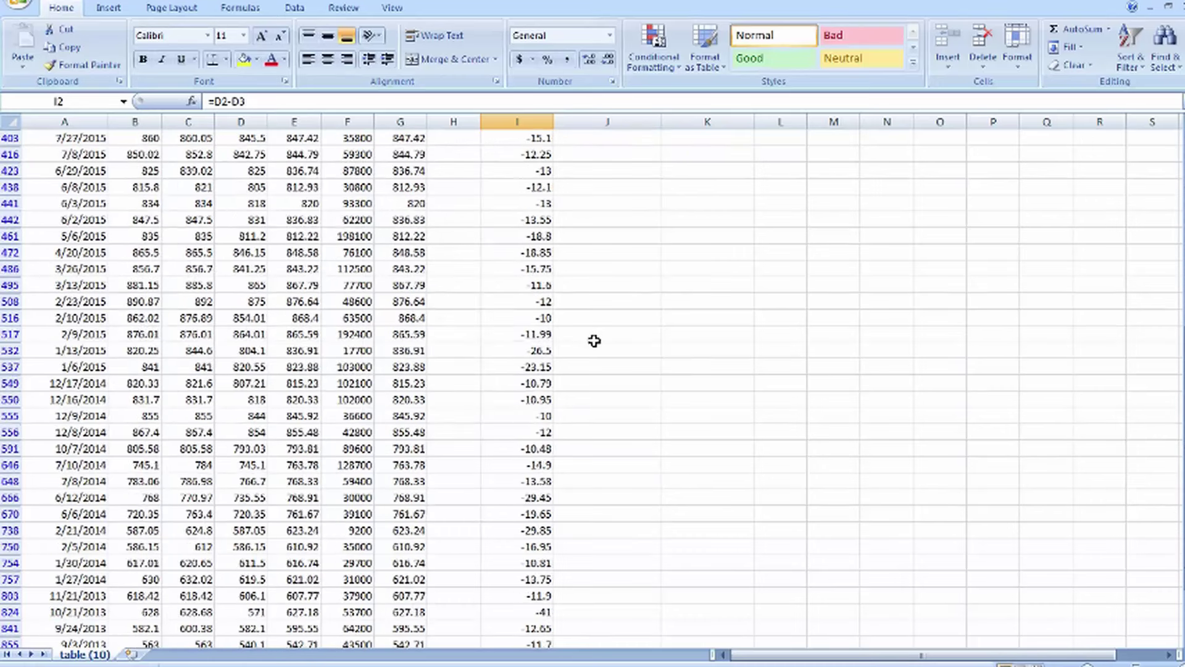
scroll(596, 349, up, 2)
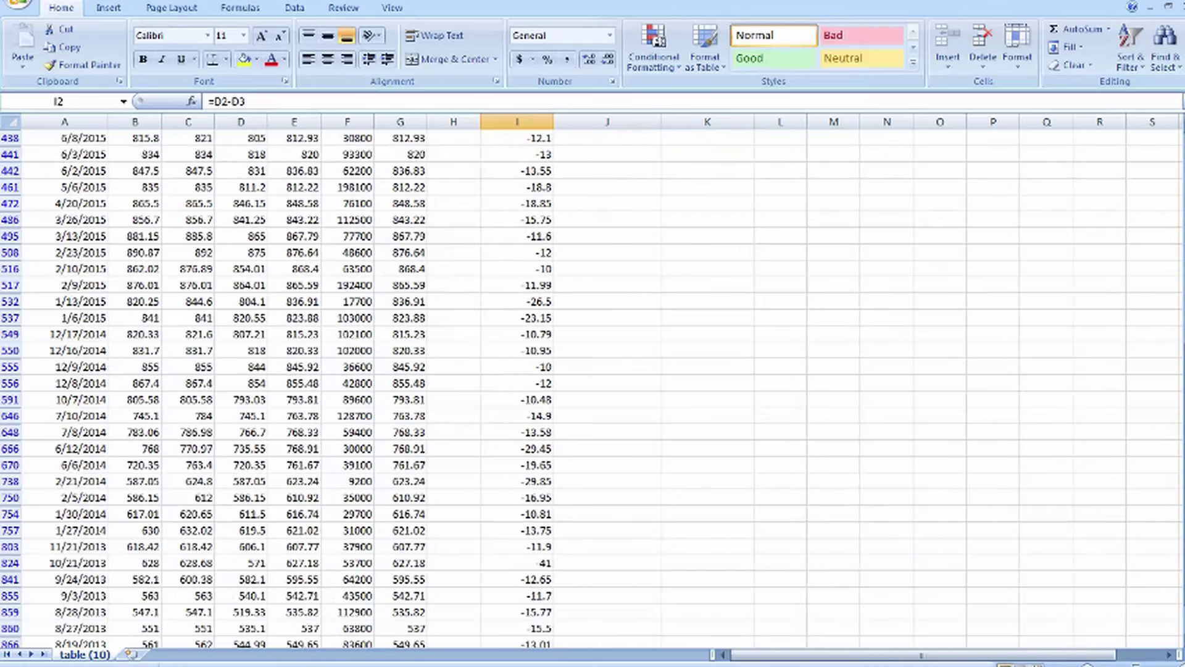
scroll(1171, 347, up, 15)
click(584, 160)
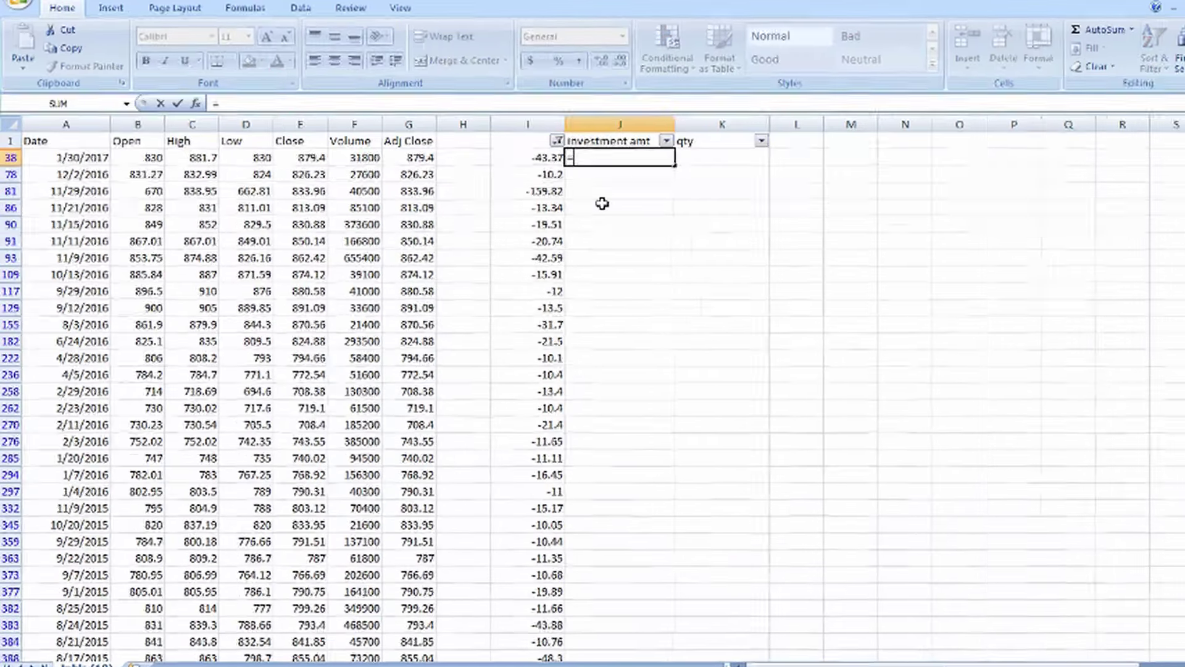
Step: Enter =E38*10 as the first investment amount and 10 as its qty
text(=)
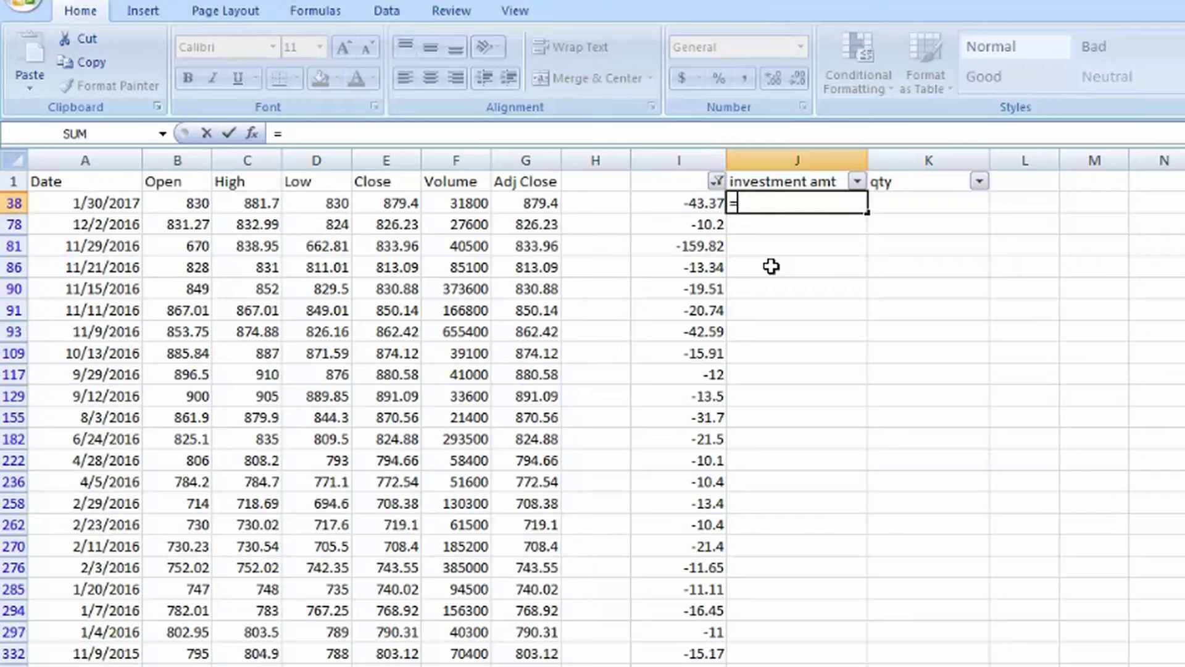
click(381, 212)
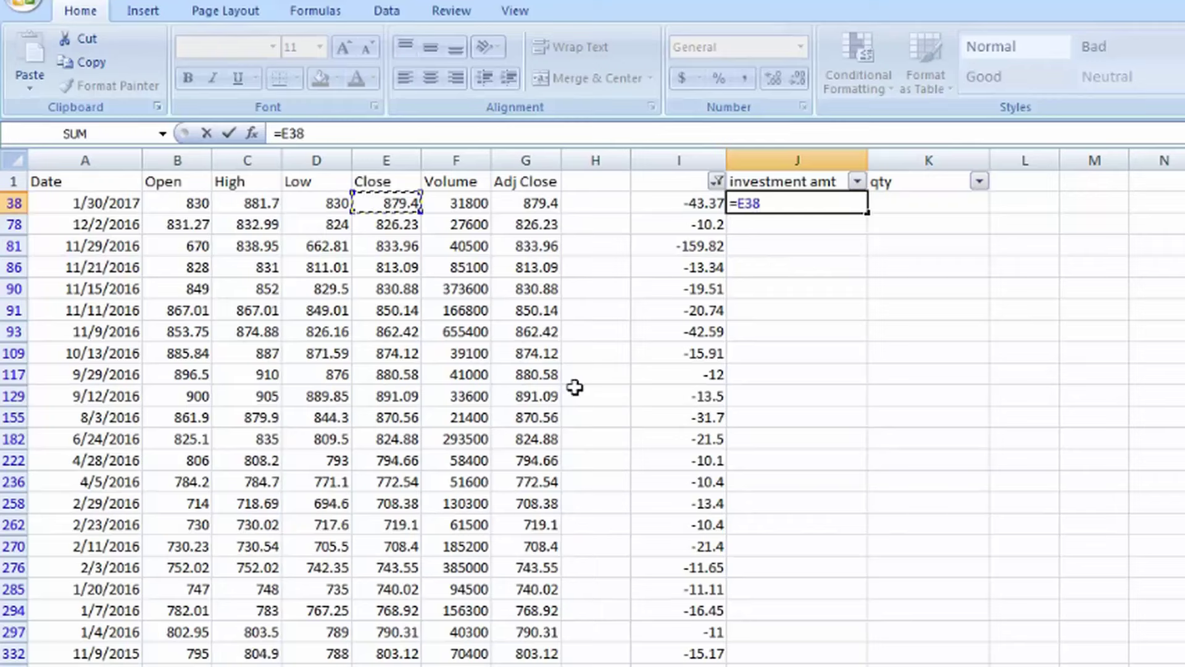
text(*10)
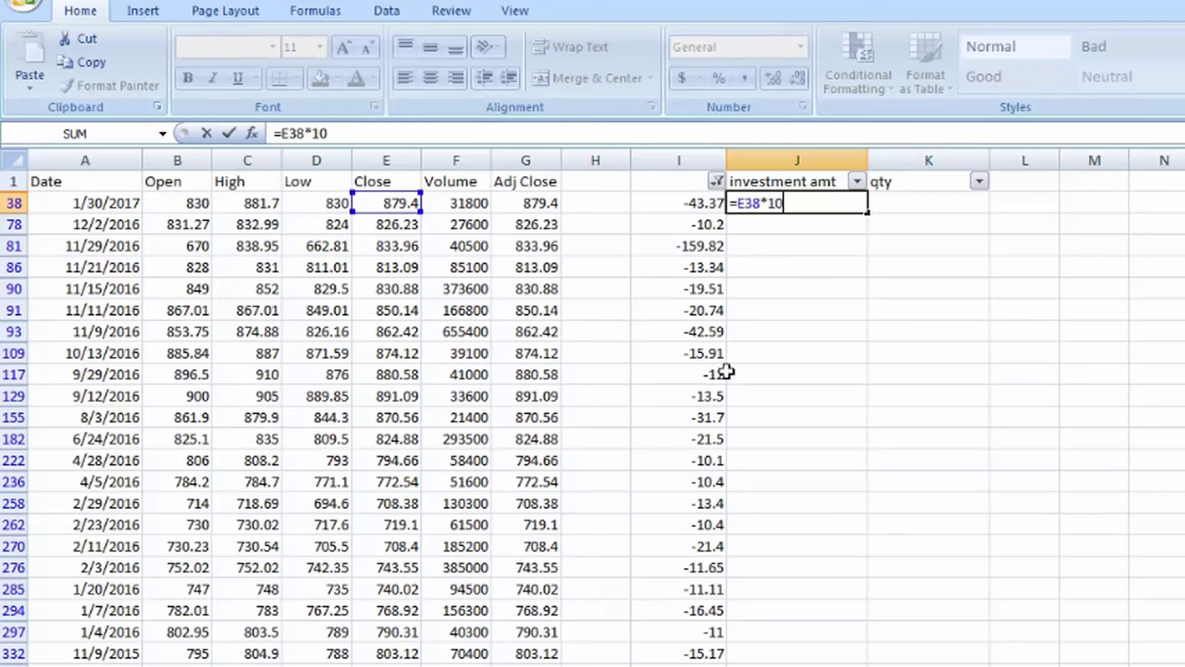
key(Return)
click(905, 197)
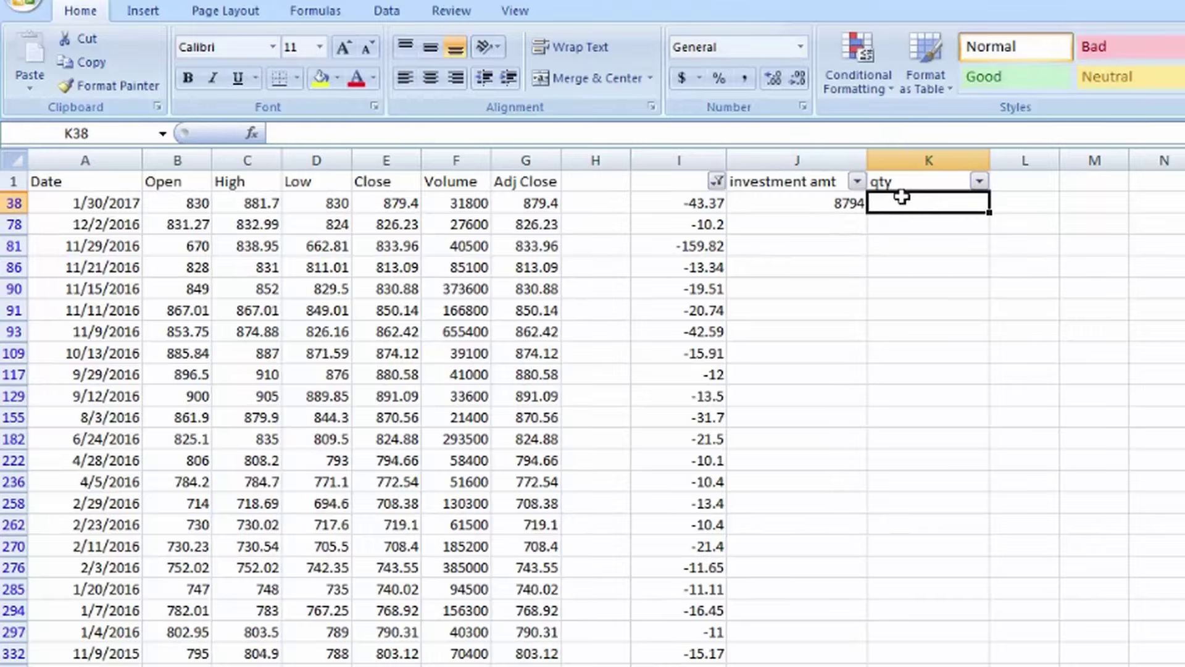
text(10)
click(1049, 349)
Step: Fill the investment amount formula down column J through row 1025
click(693, 164)
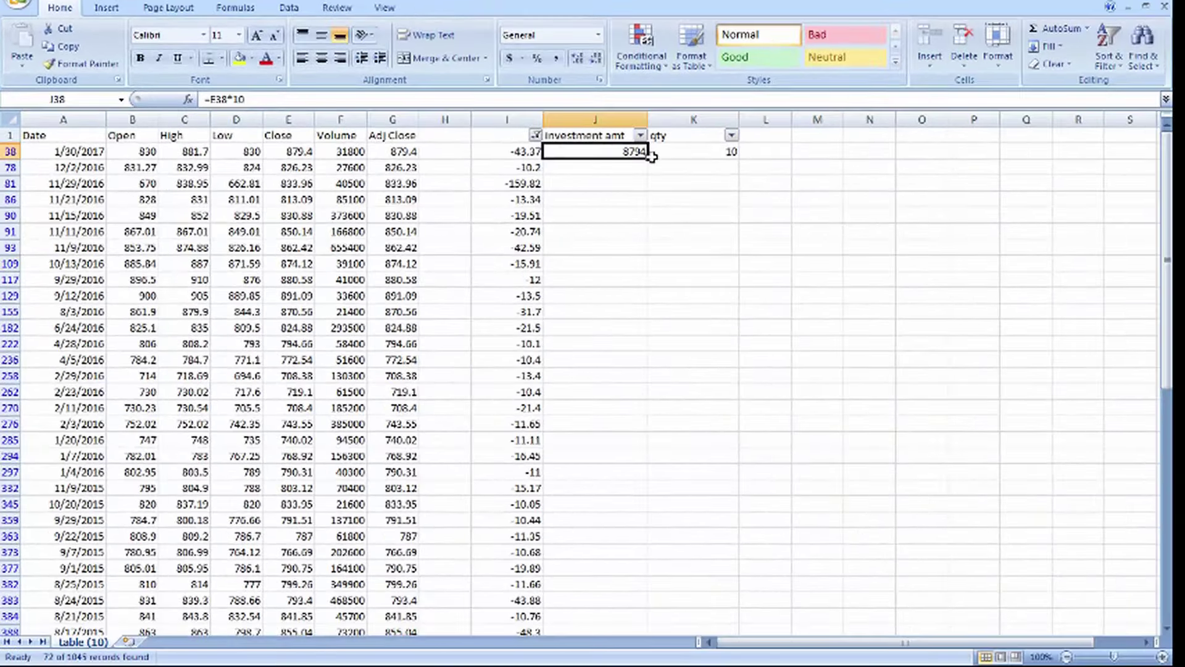
drag(707, 173, 701, 666)
drag(642, 628, 661, 609)
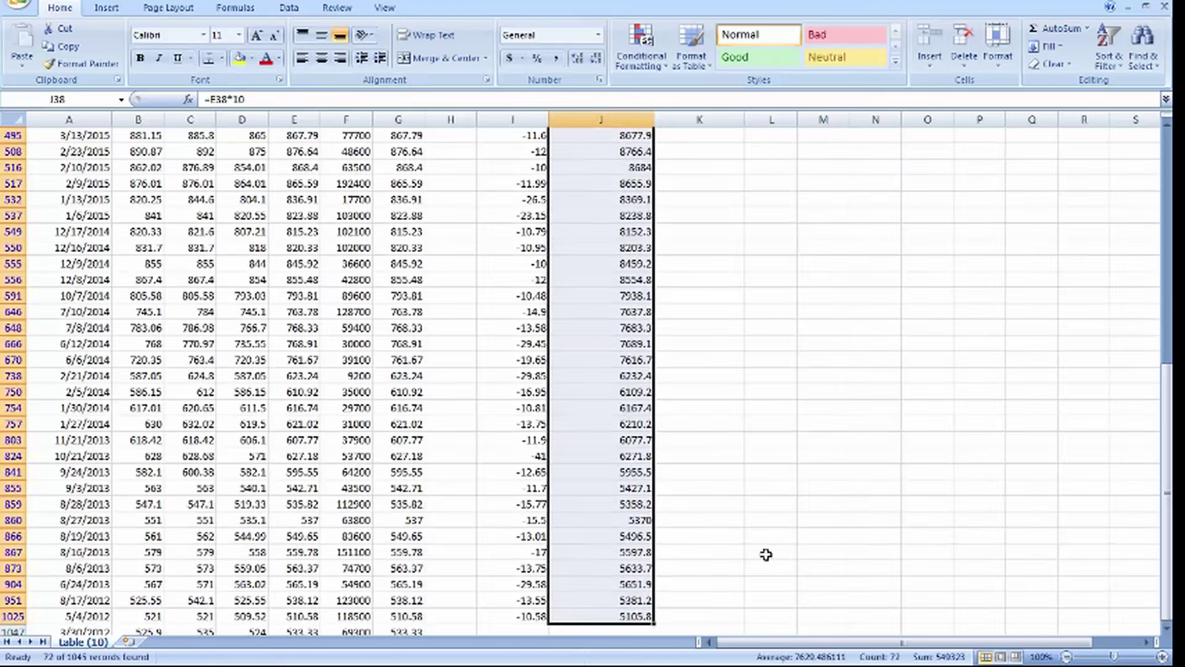
Step: AutoSum the investment amounts from J38 down, giving a 549323 total
click(764, 554)
scroll(693, 326, up, 8)
scroll(673, 313, up, 7)
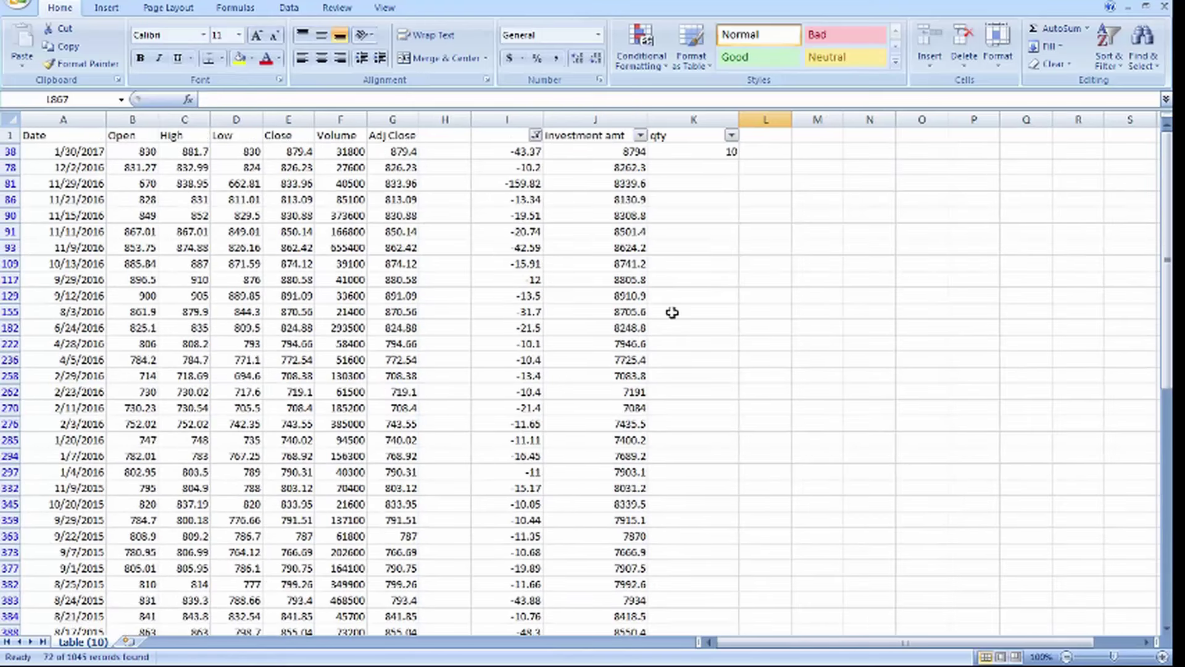
drag(614, 152, 610, 633)
click(1059, 27)
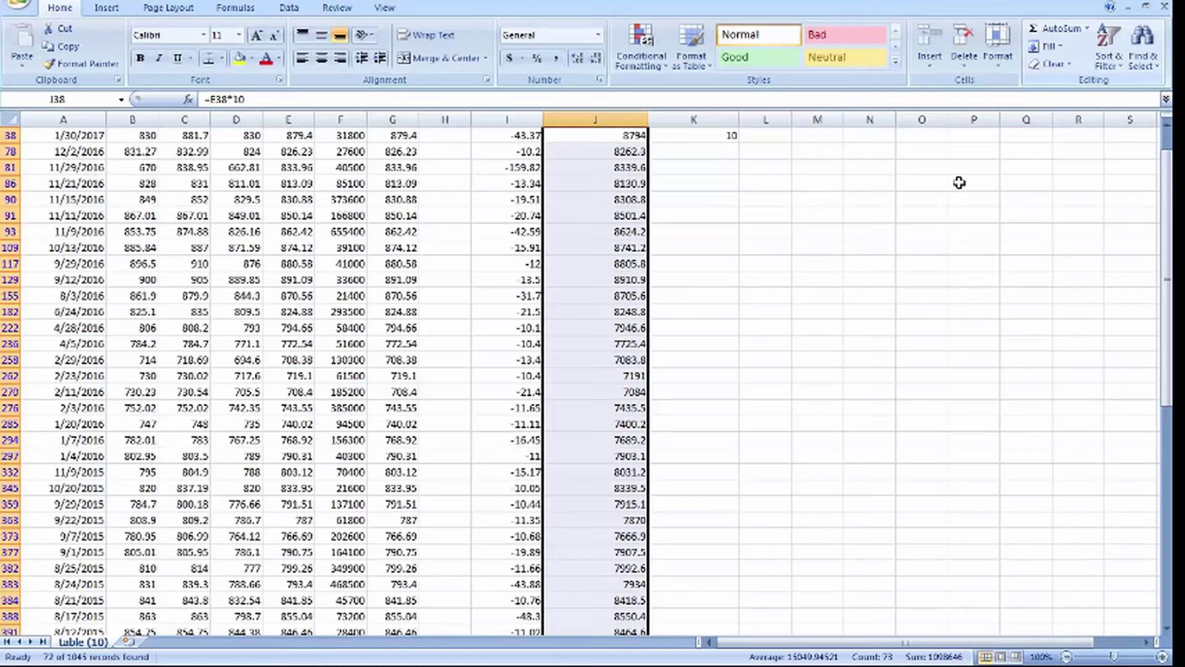
Step: Fill qty 10 down column K from K38 and AutoSum it to 720
click(720, 132)
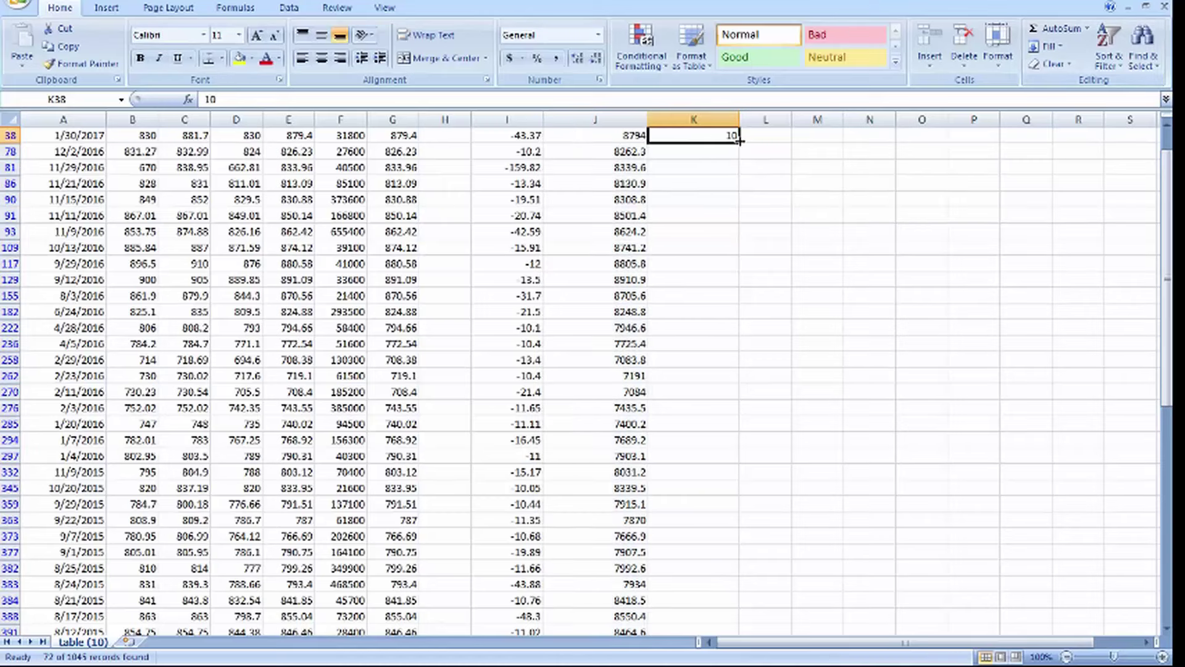
drag(741, 143, 720, 601)
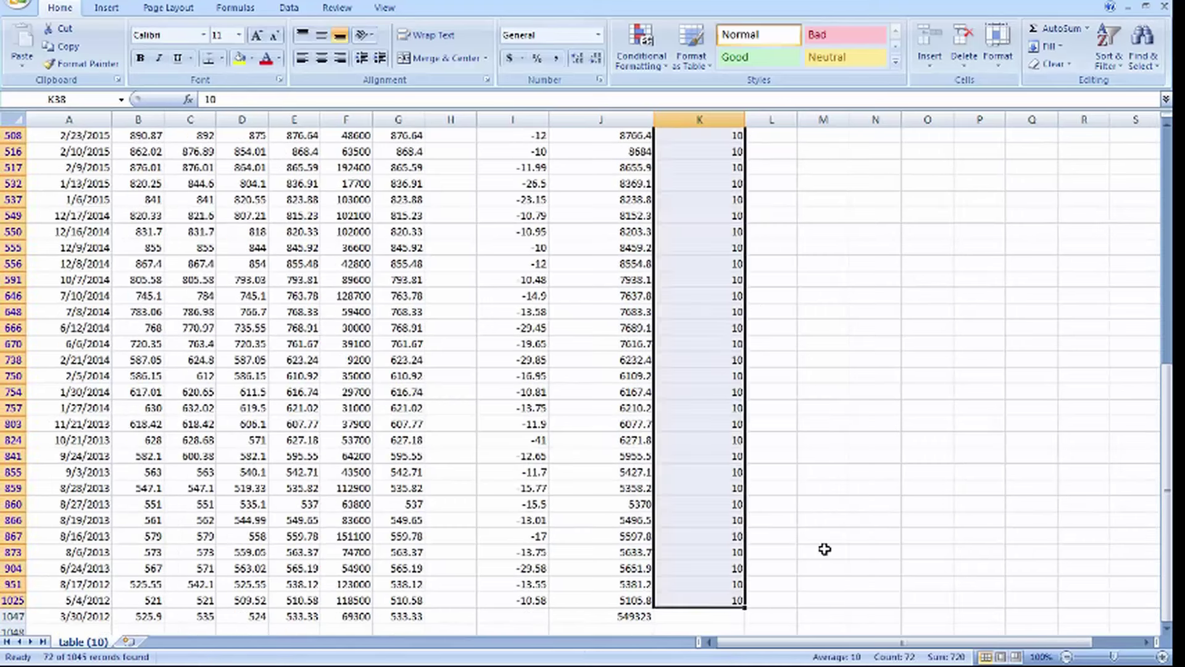
click(826, 552)
scroll(808, 265, up, 4)
scroll(809, 264, up, 10)
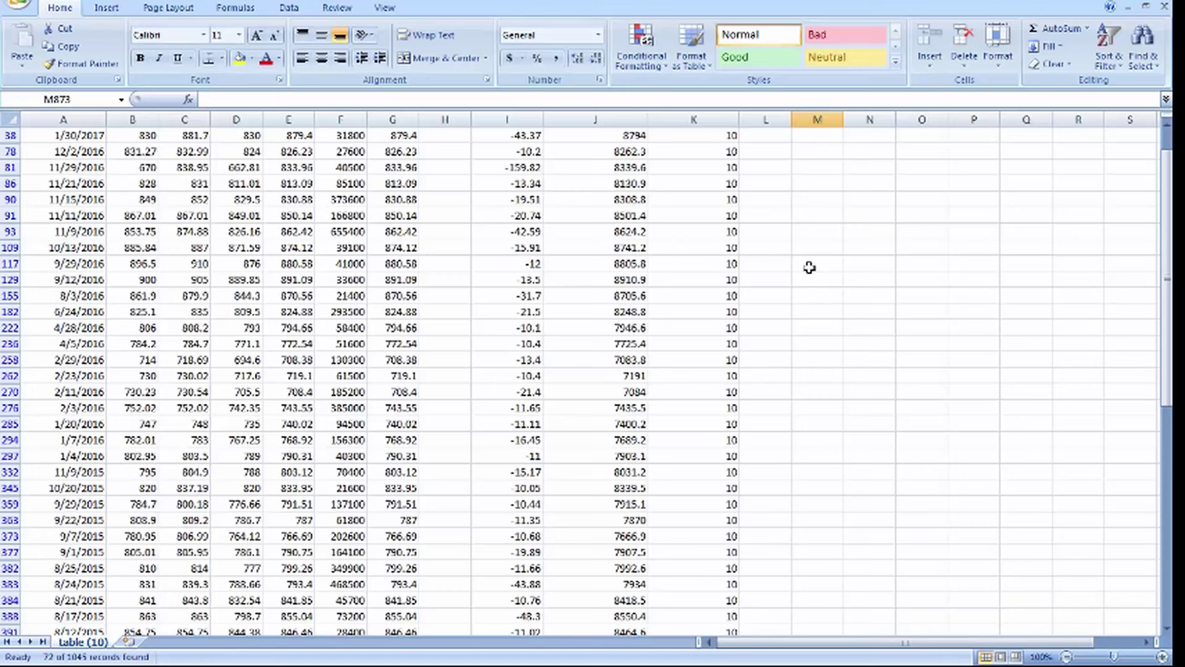
drag(707, 150, 709, 609)
click(1058, 27)
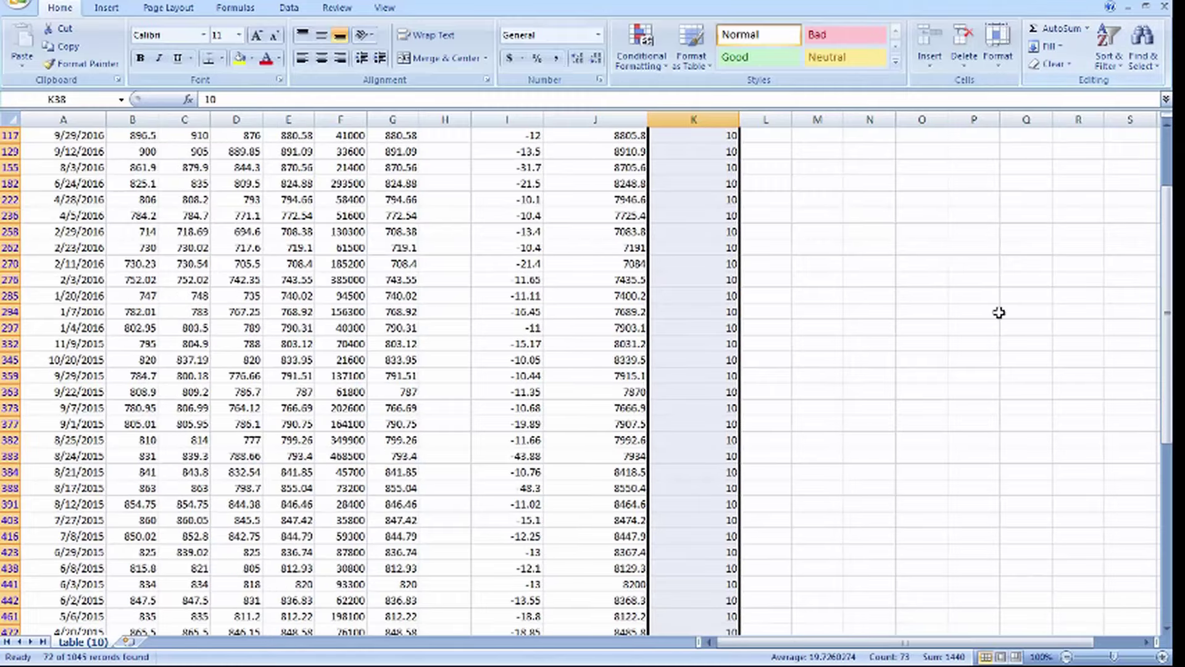
scroll(1045, 371, down, 8)
scroll(953, 392, down, 7)
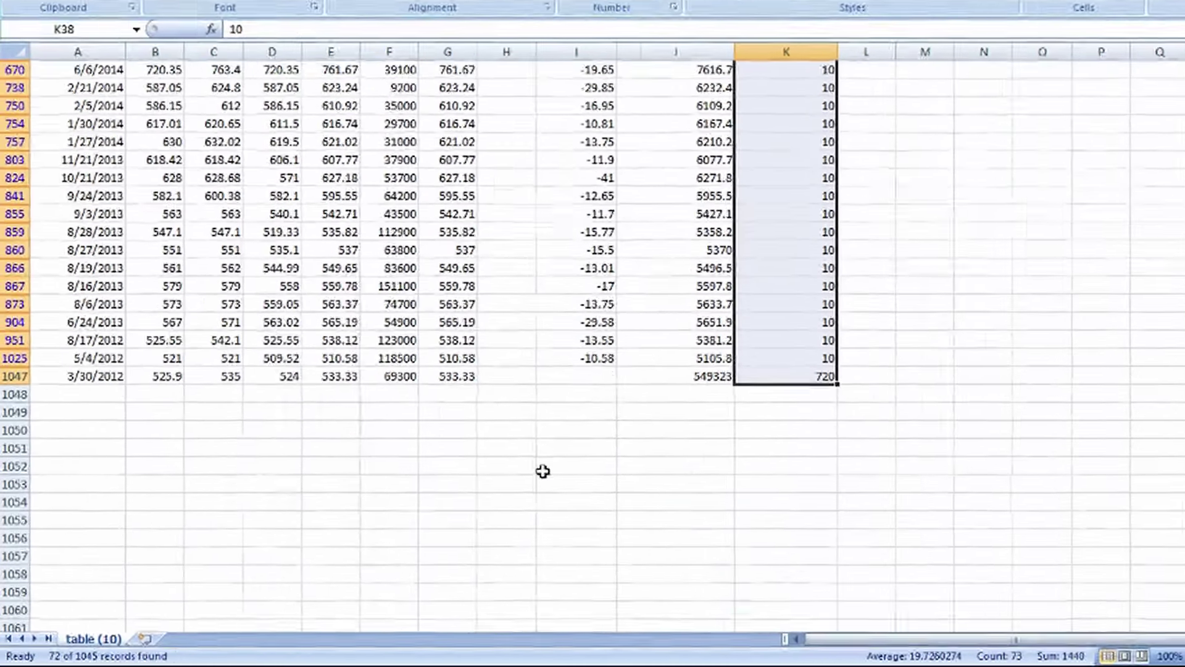
Step: Add an 'investment' label in row 1052 with 549323 and 720 beside it
click(543, 471)
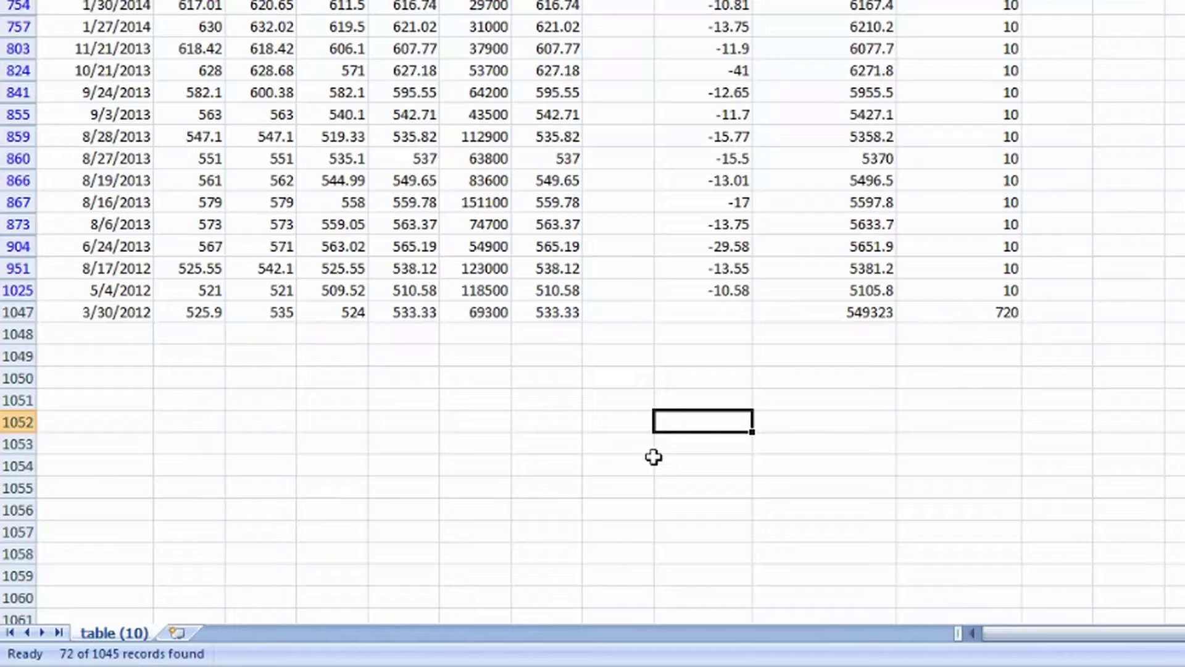
text(investmen)
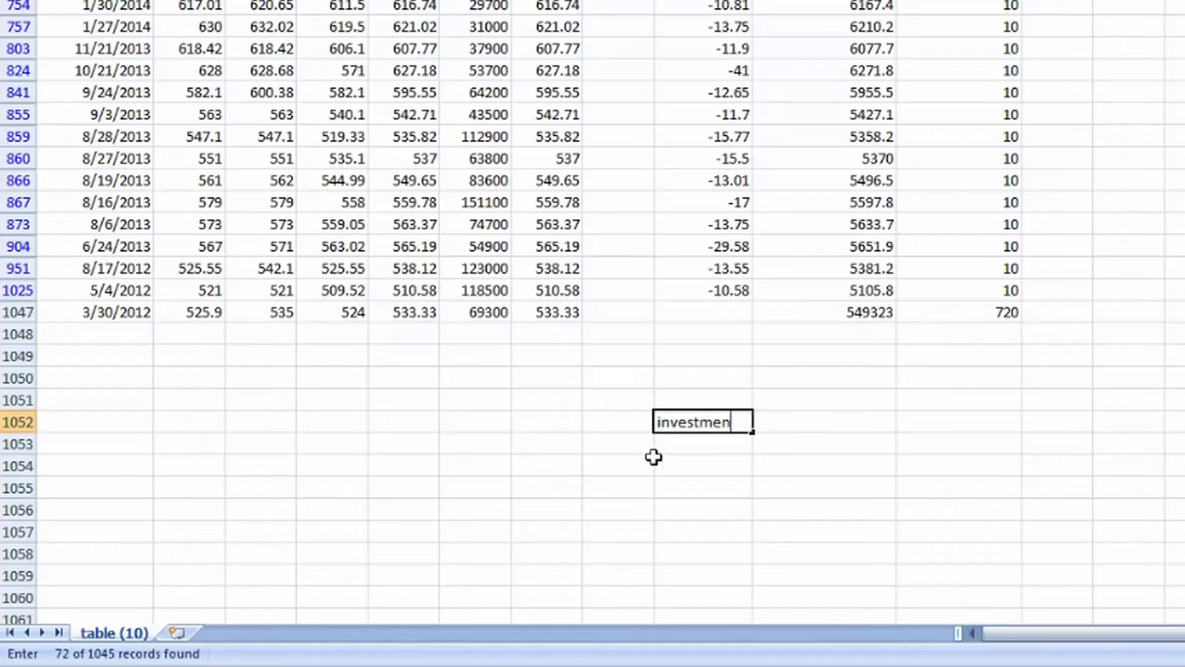
text(t)
click(789, 426)
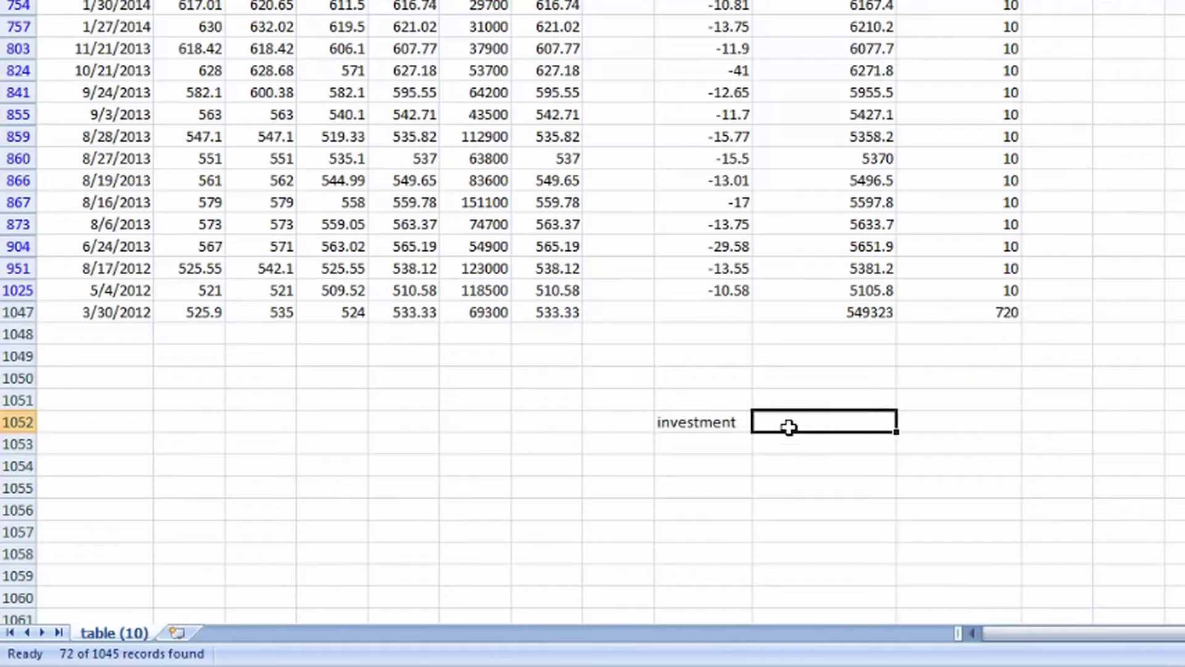
text(549)
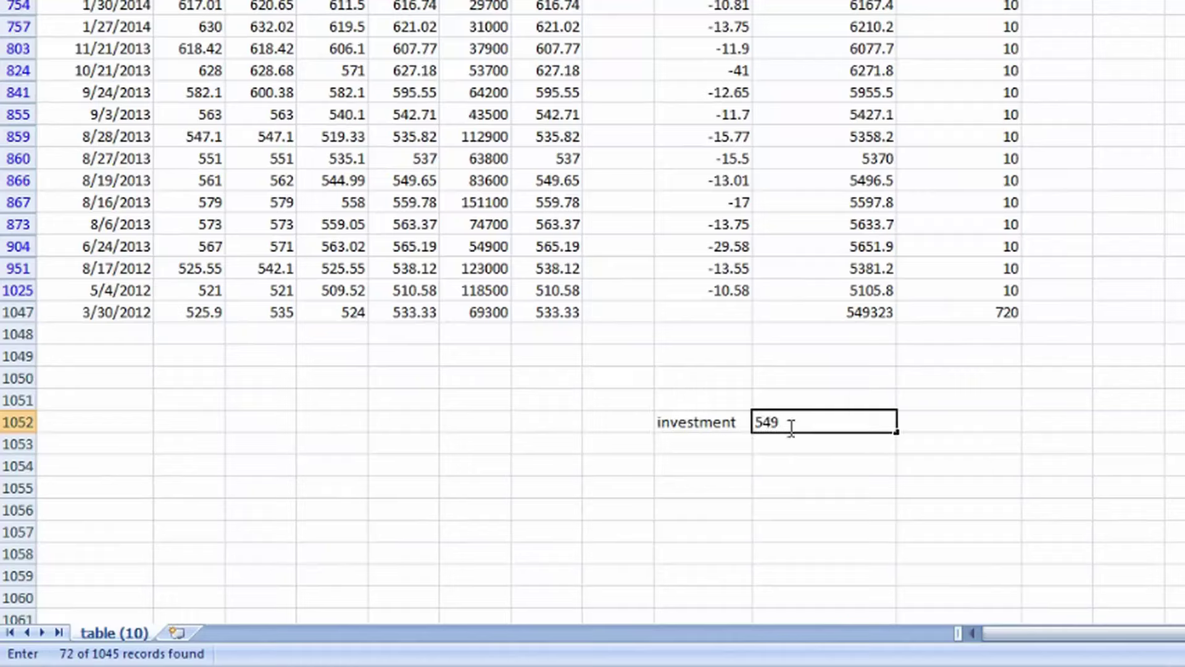
text(323)
click(934, 425)
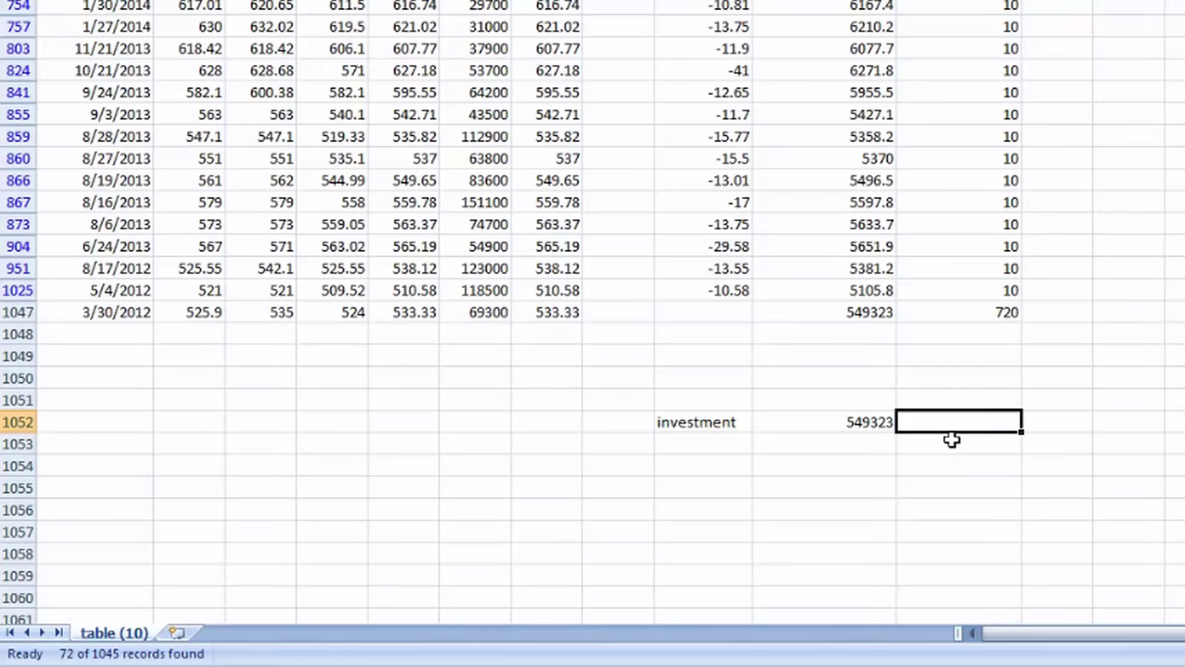
text(720)
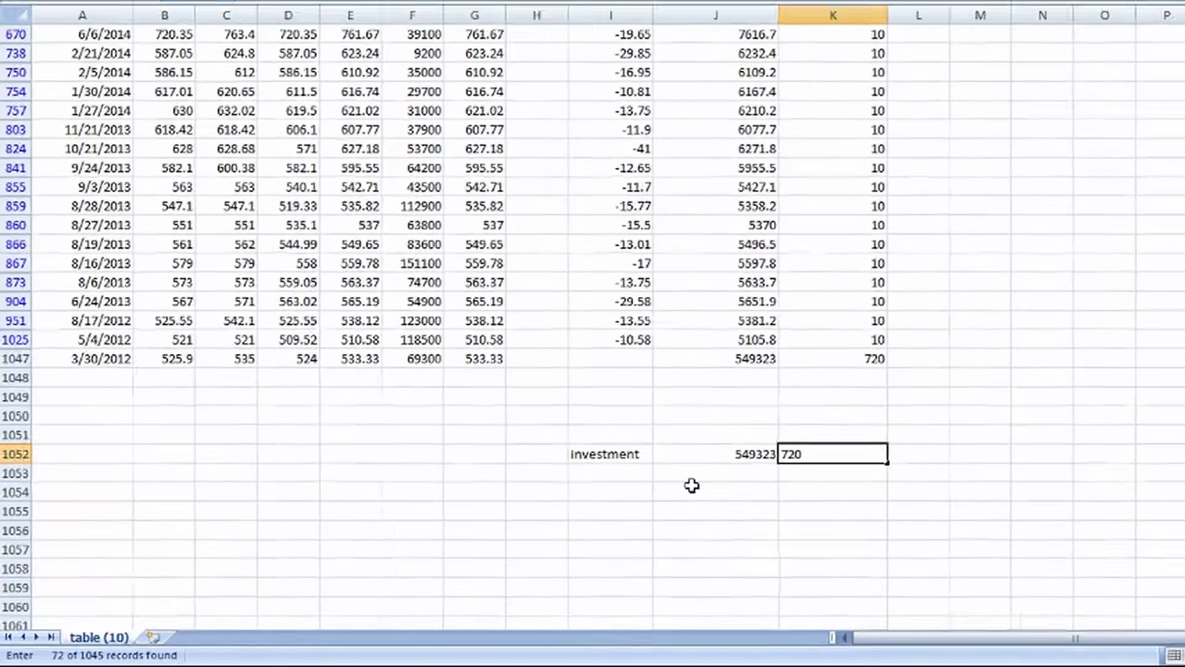
click(771, 469)
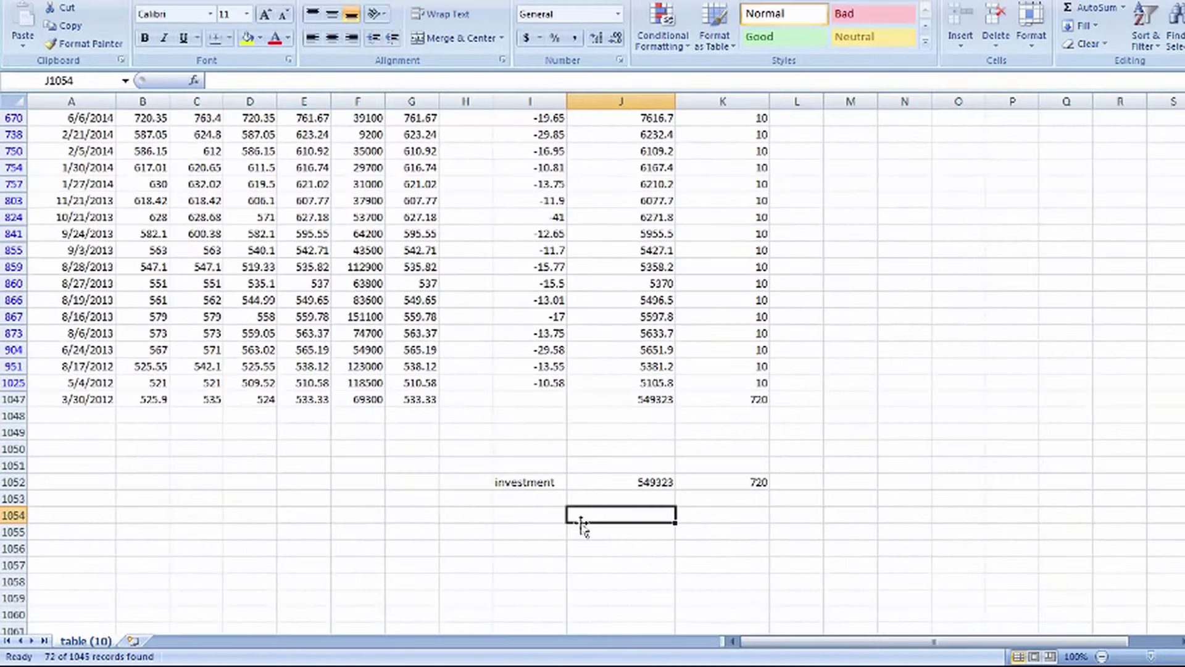
Step: Enter the latest NIFTYBEES close price 937.57 in J1053, below the investment total
click(527, 501)
click(585, 497)
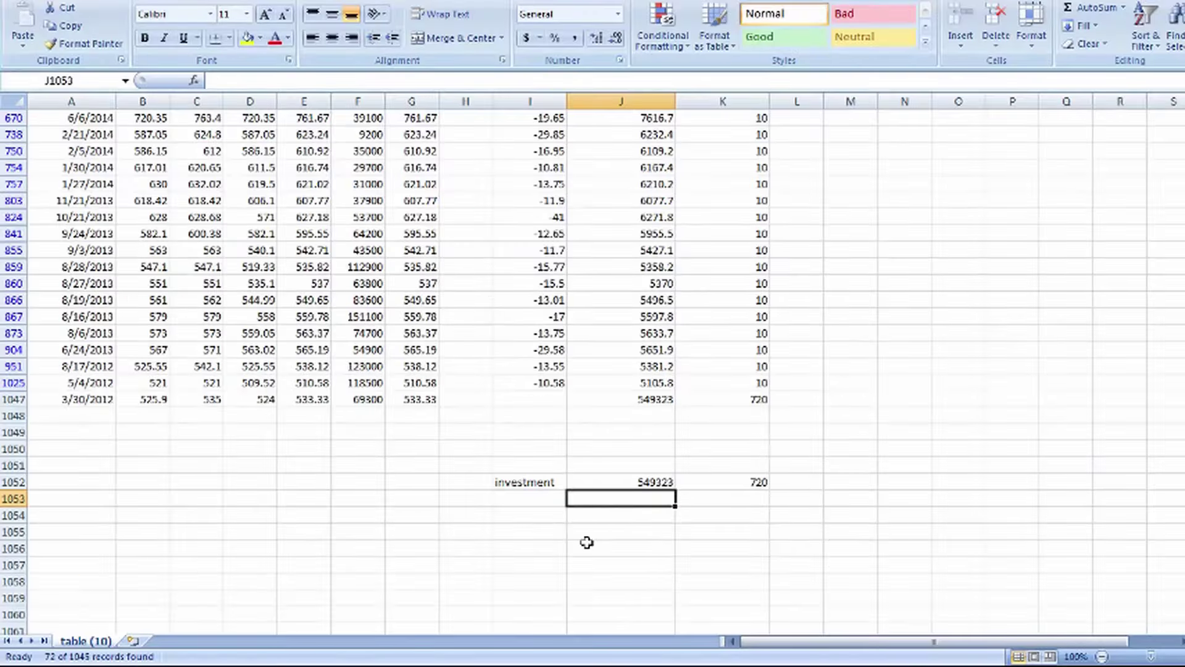
text(937.57)
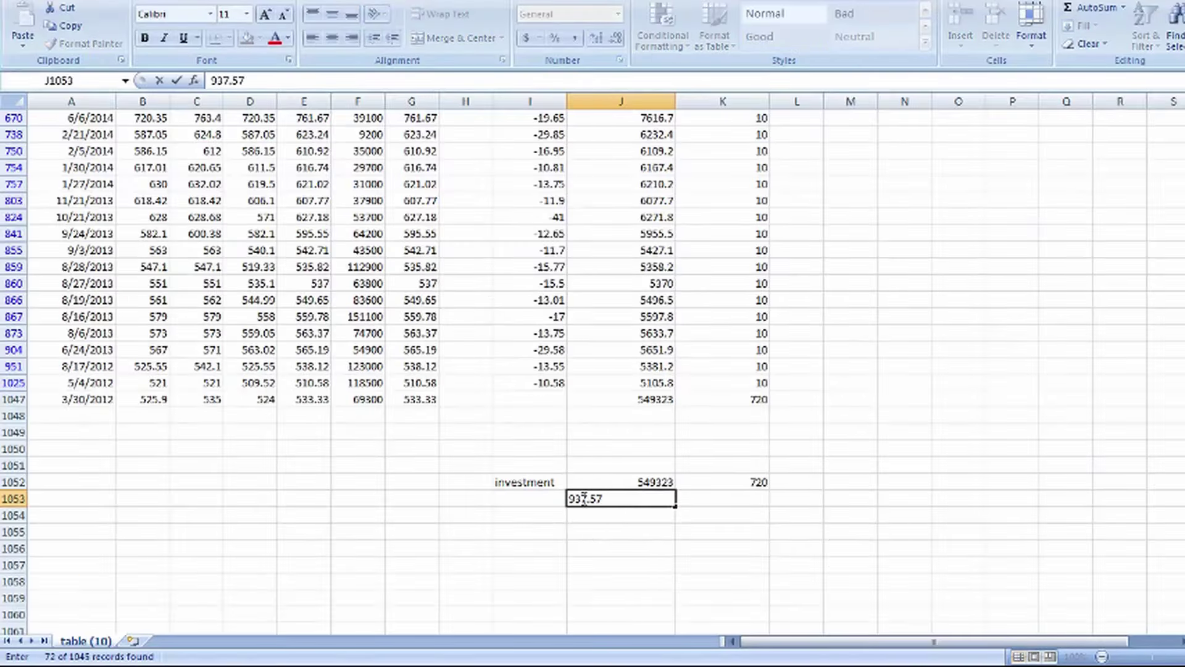
Step: Turn J1053 into =937.57*720, giving a current value of 675050.4
click(572, 499)
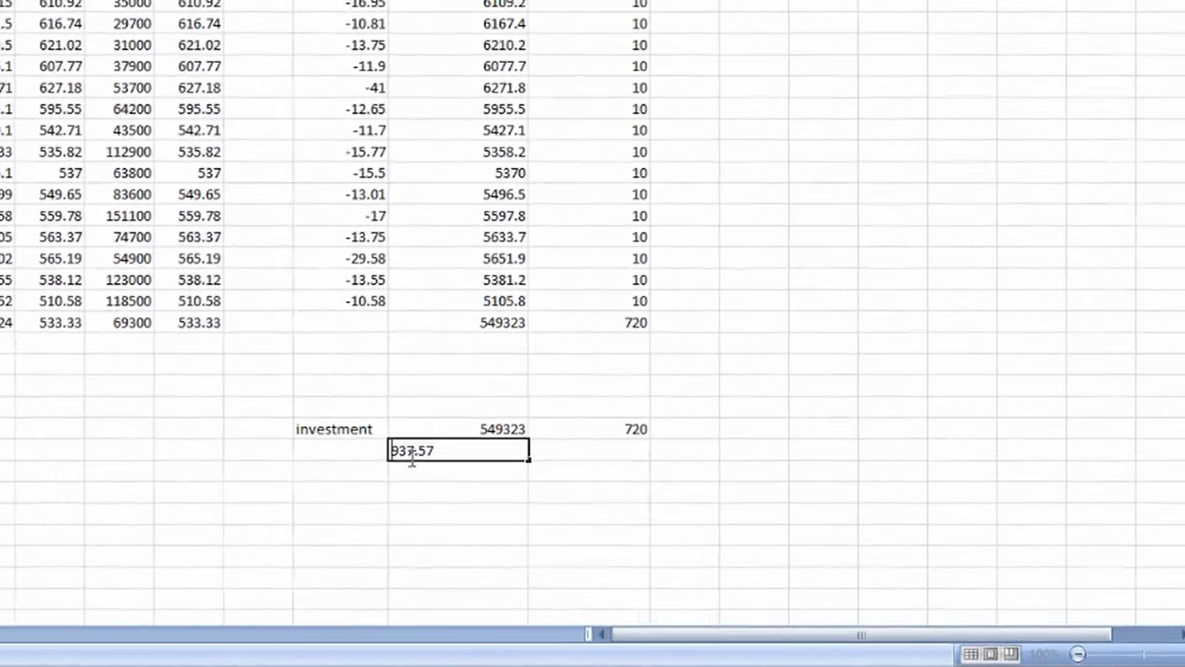
text(=)
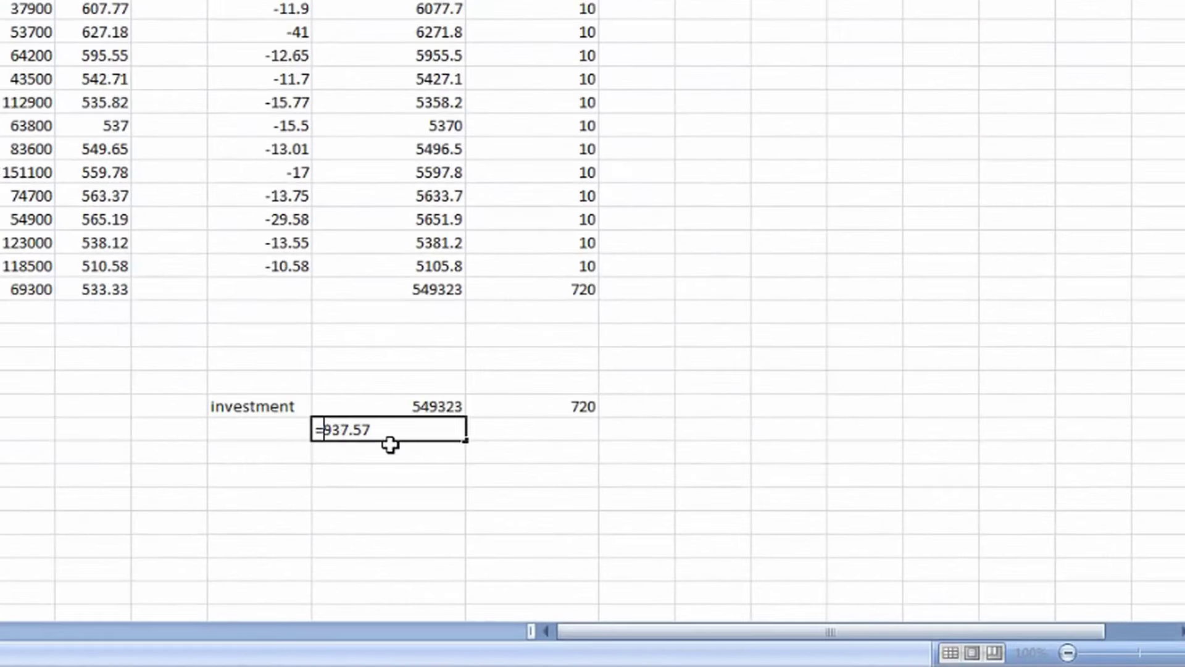
click(461, 449)
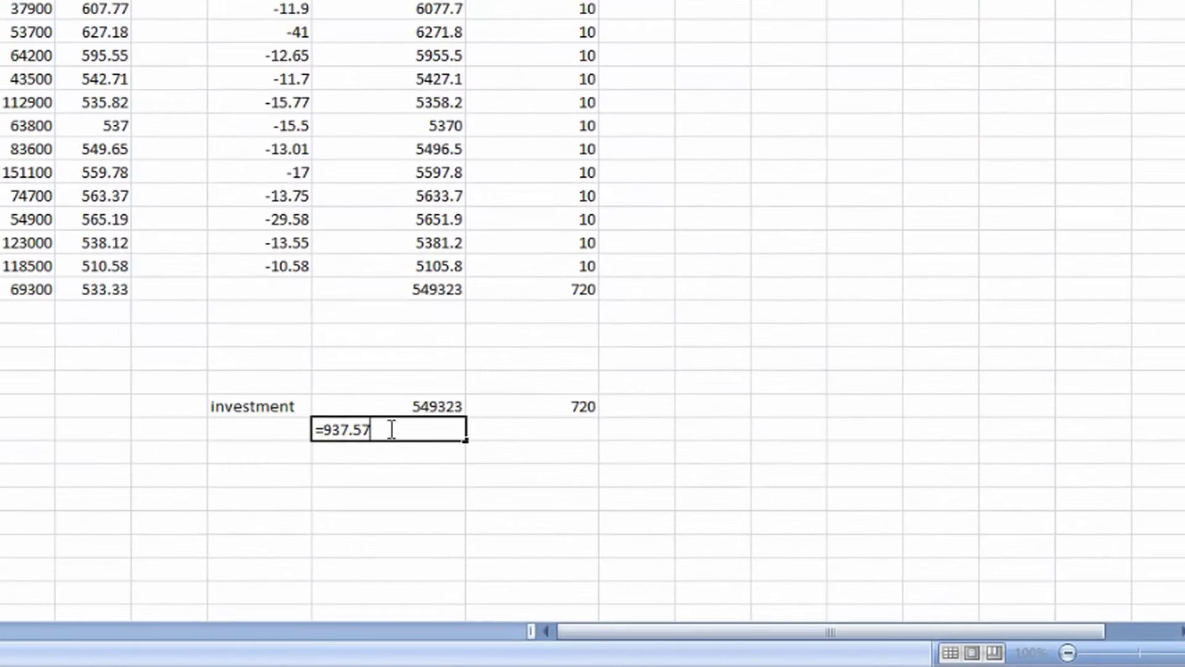
text(*720)
key(Return)
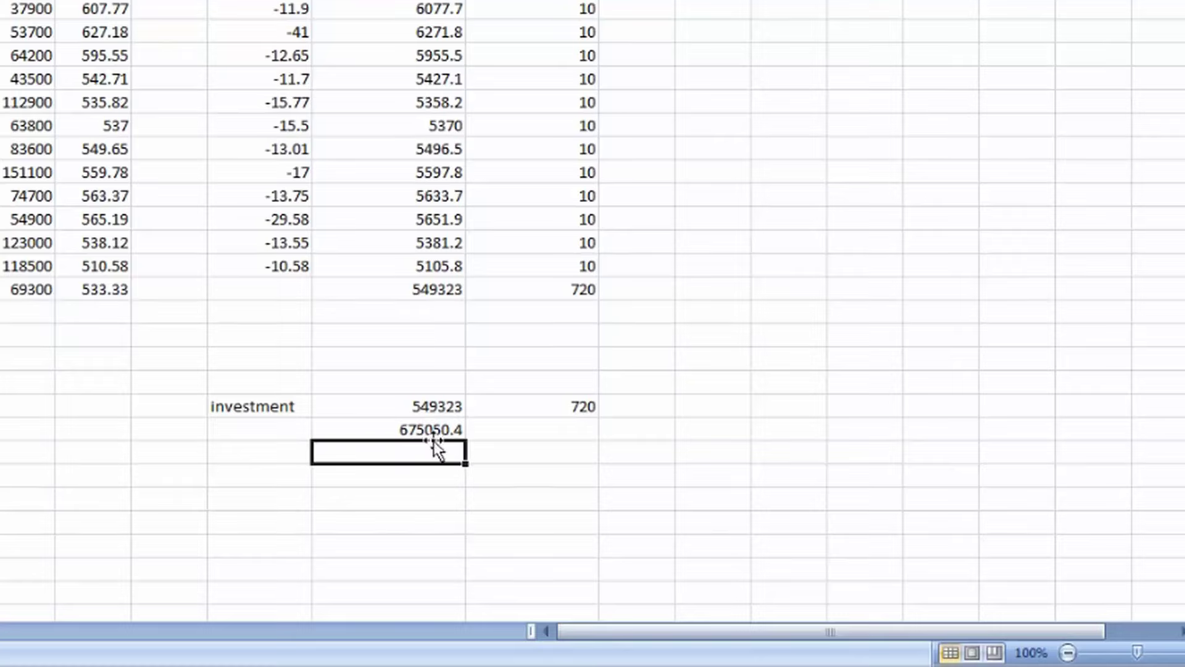
Step: Add a 'profit' row computing current value minus 549323 investment, giving 125727.4
click(211, 479)
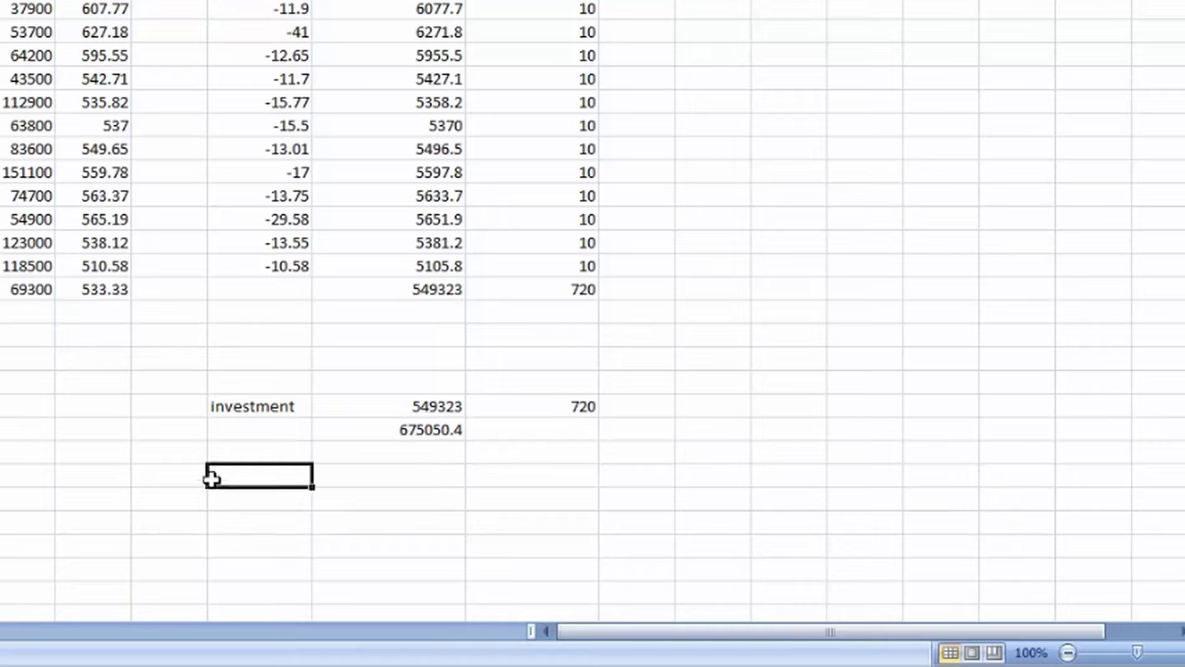
text(pro)
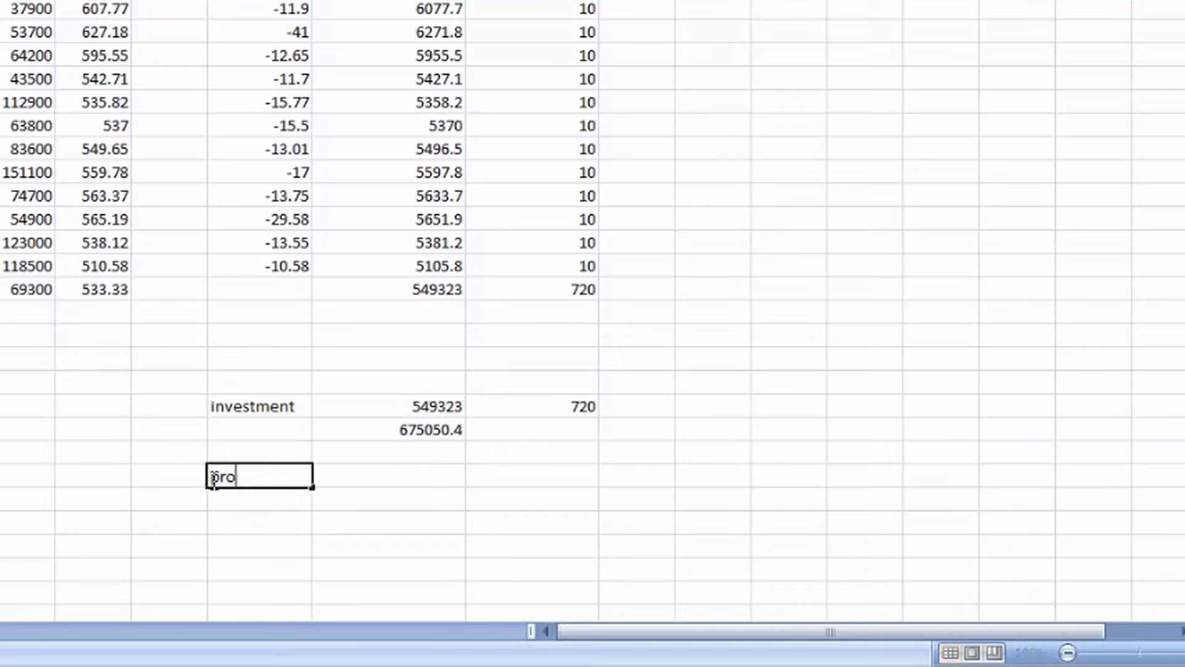
text(fit)
key(Tab)
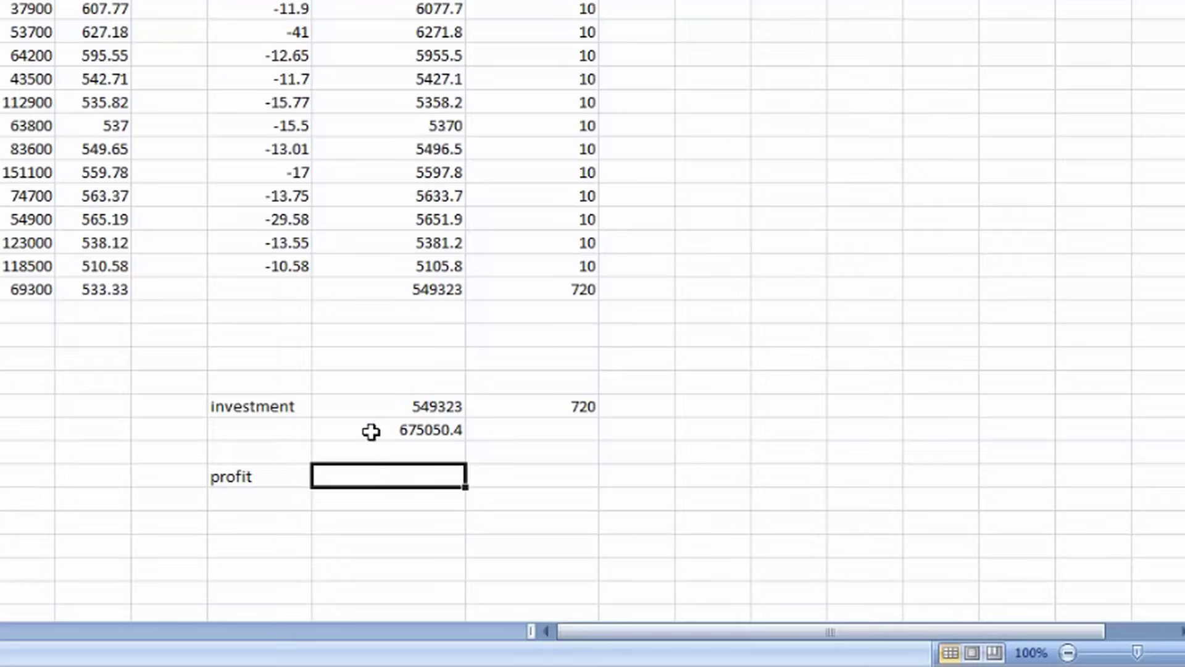
text(=)
click(398, 428)
text(-)
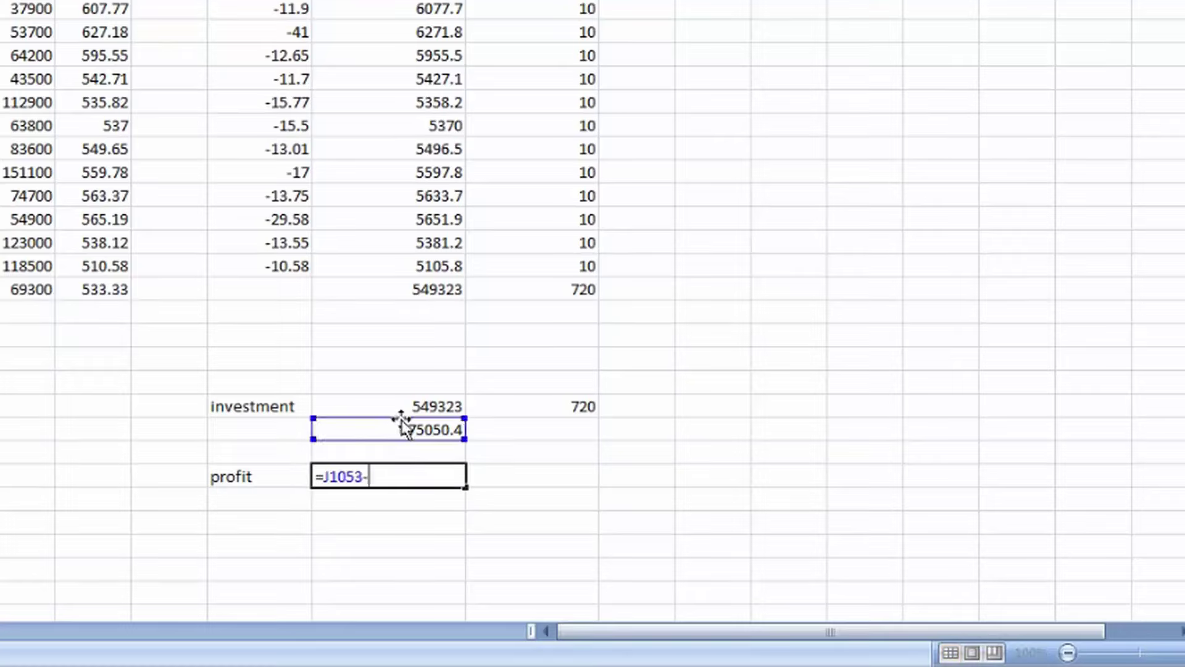
click(397, 292)
key(Return)
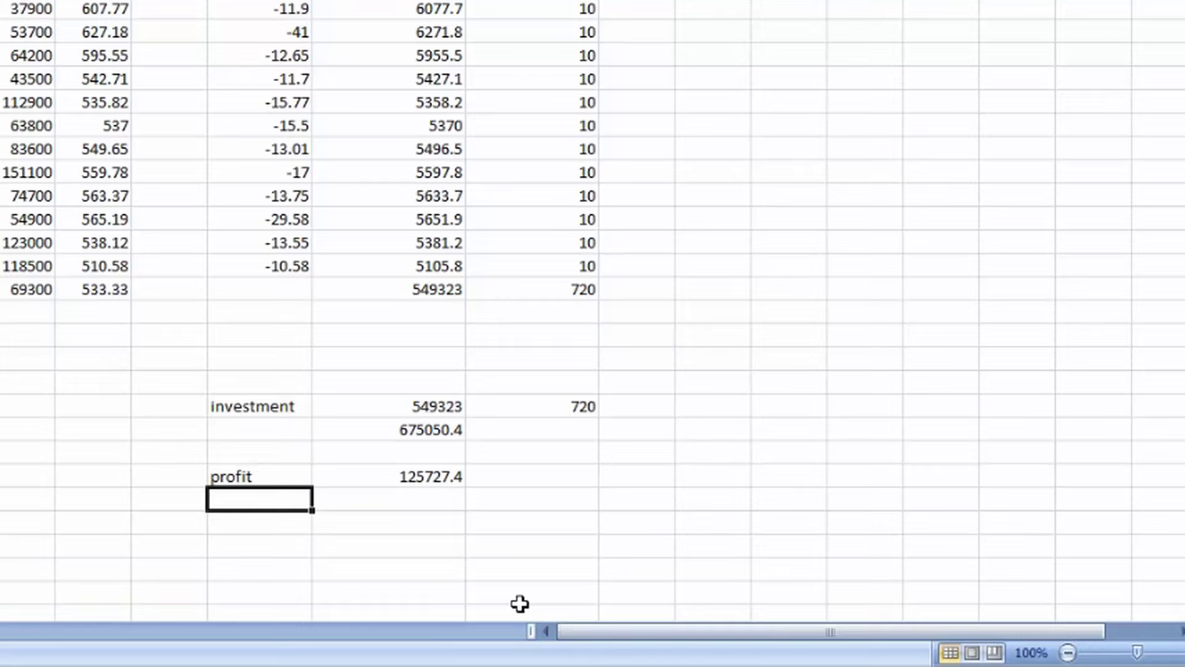
scroll(667, 547, up, 4)
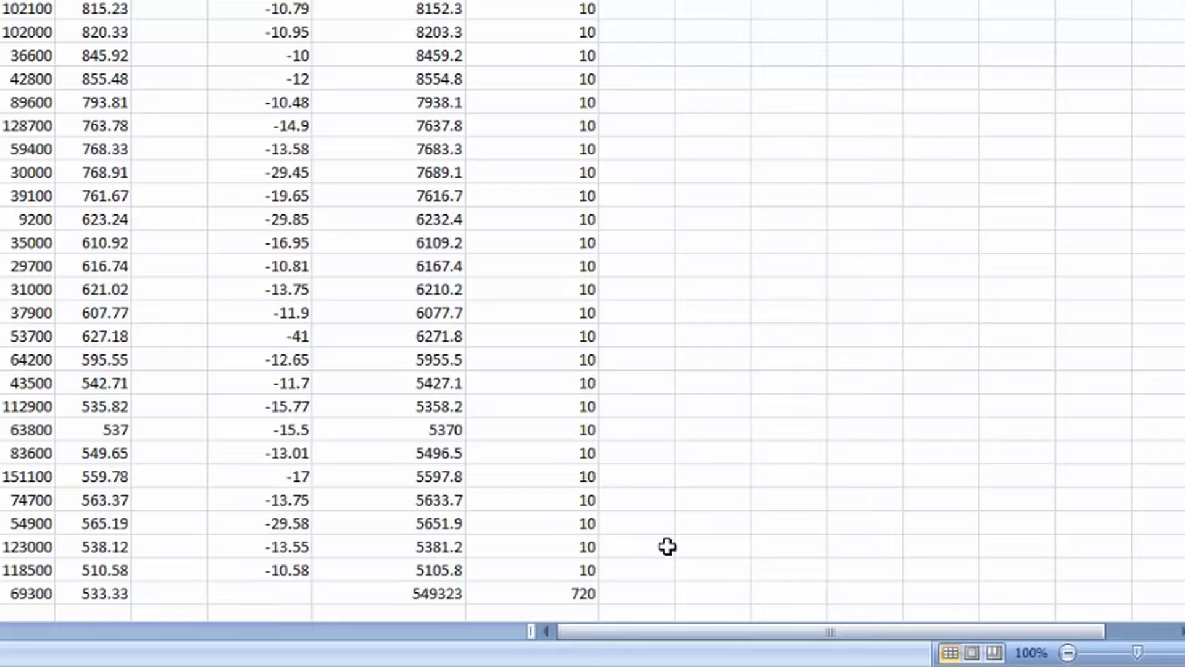
scroll(668, 546, up, 15)
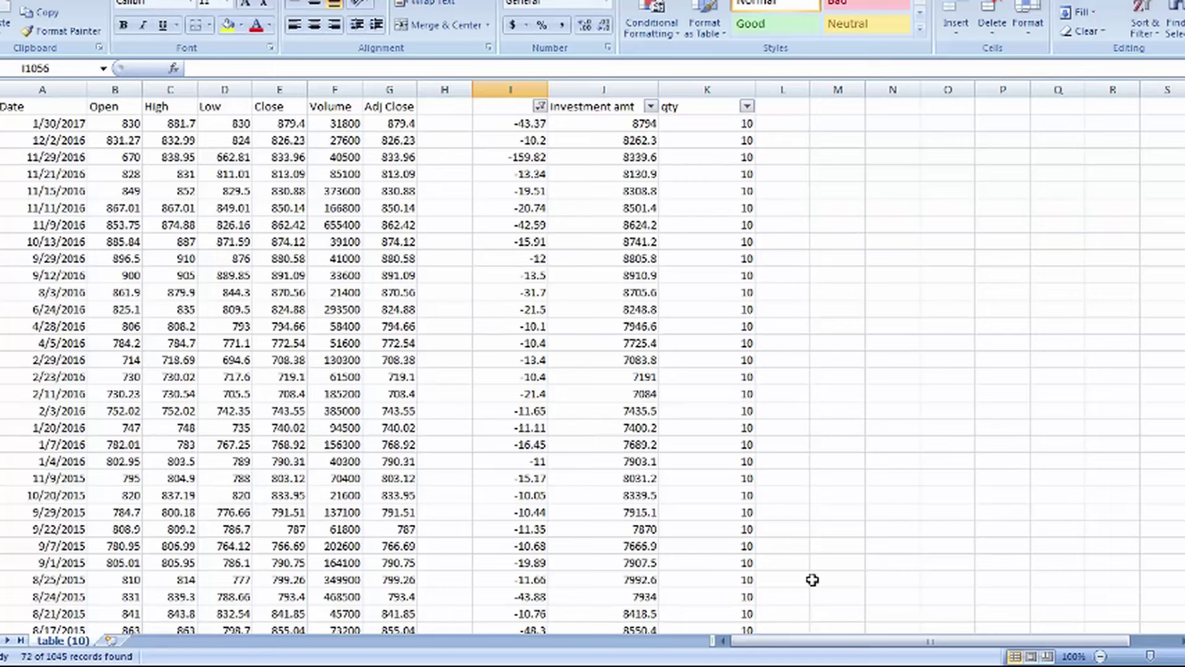
scroll(813, 580, down, 15)
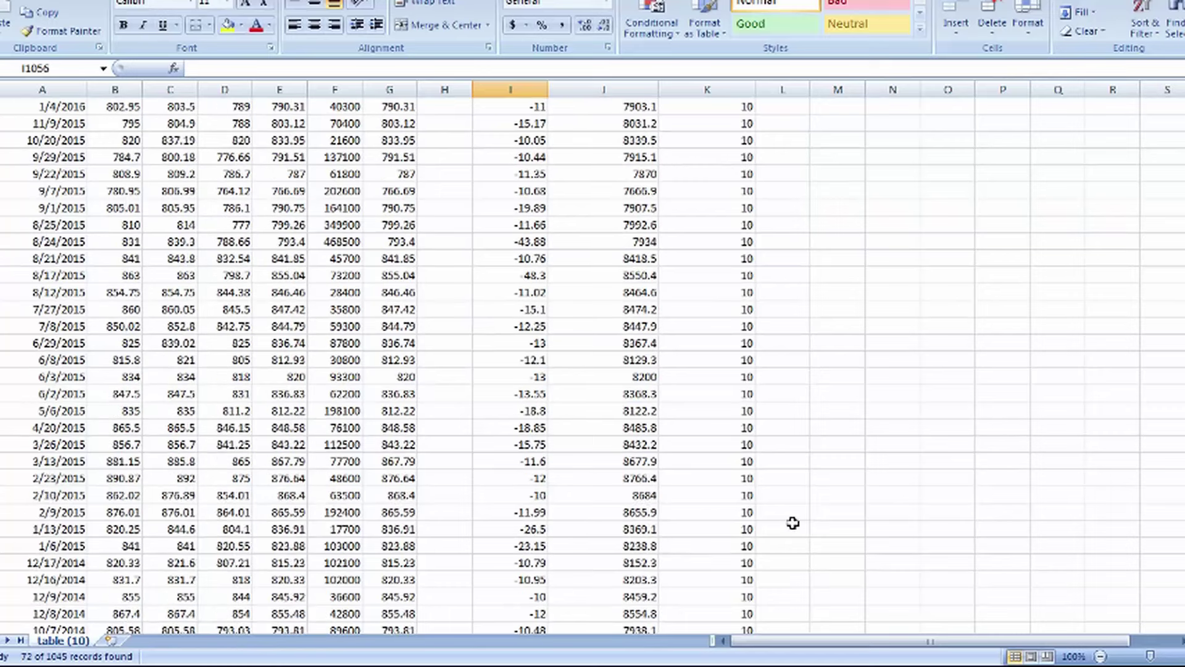
scroll(788, 524, down, 4)
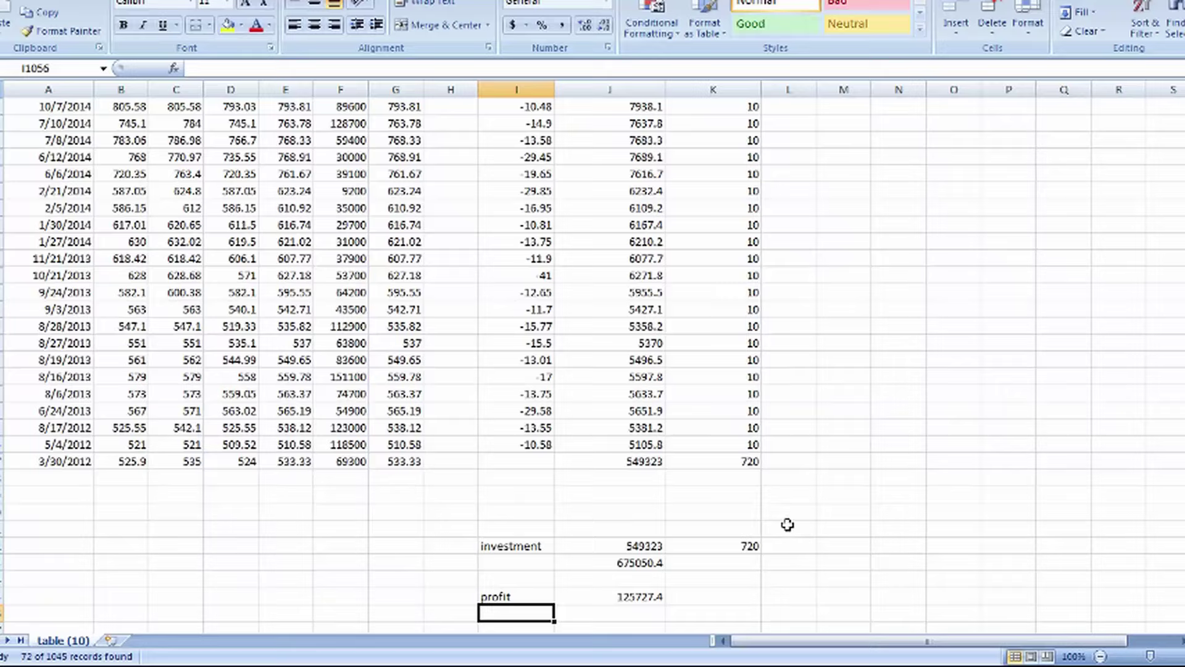
scroll(788, 524, down, 2)
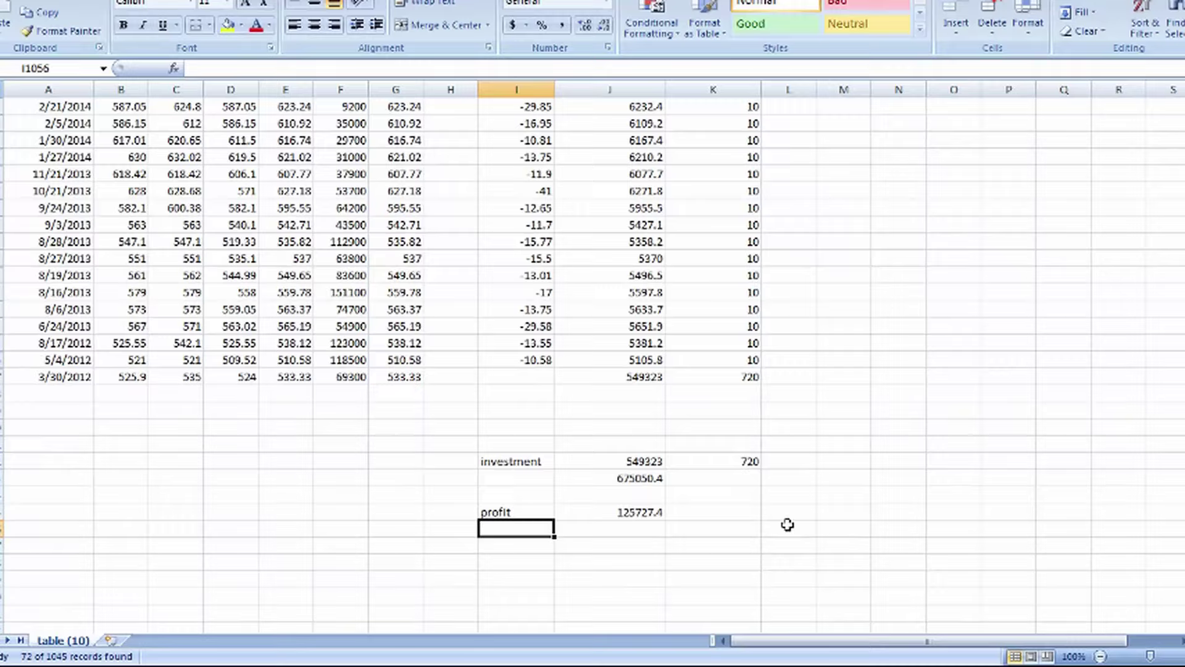